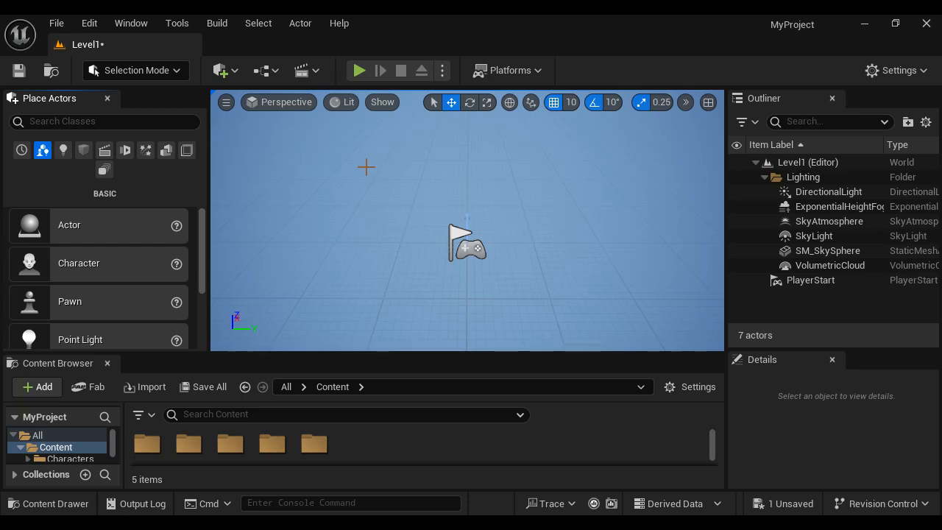
Switch to Landscape mode and select Create New as the way to make the new landscape.
click(173, 71)
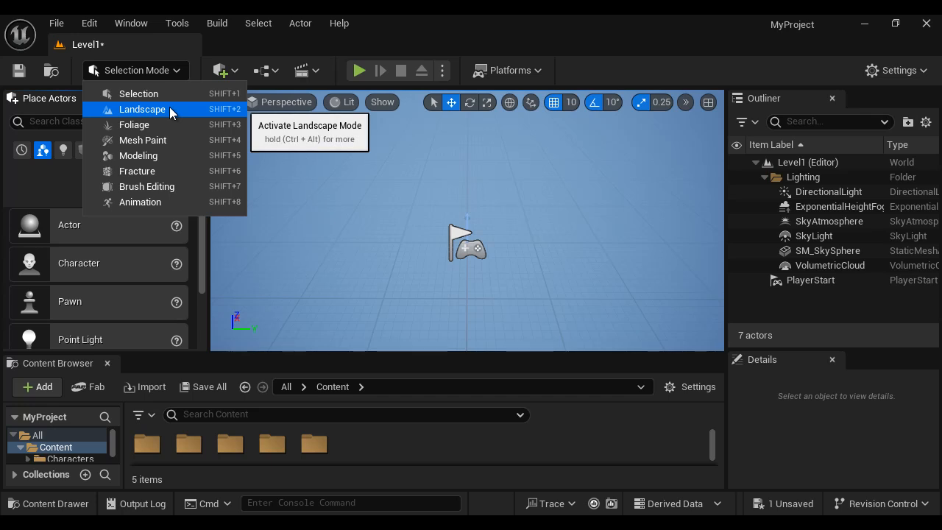
click(163, 113)
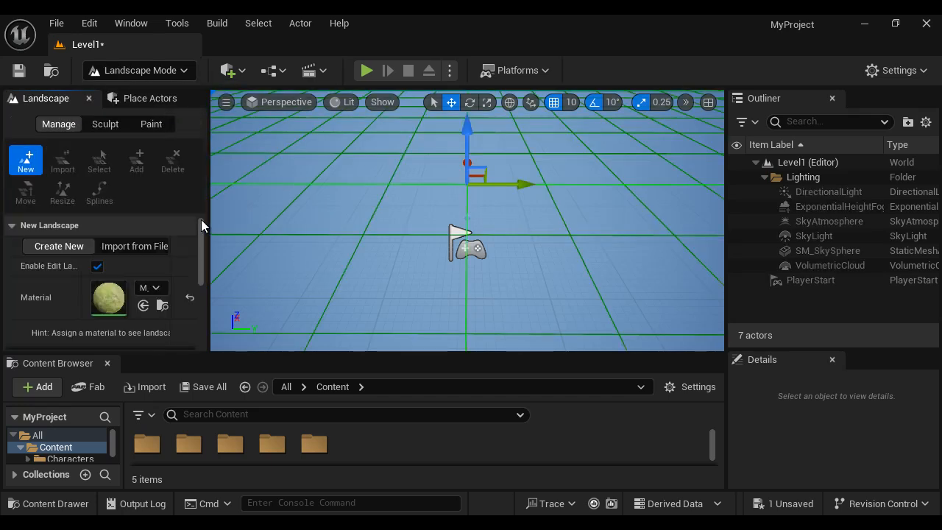
drag(208, 223, 253, 228)
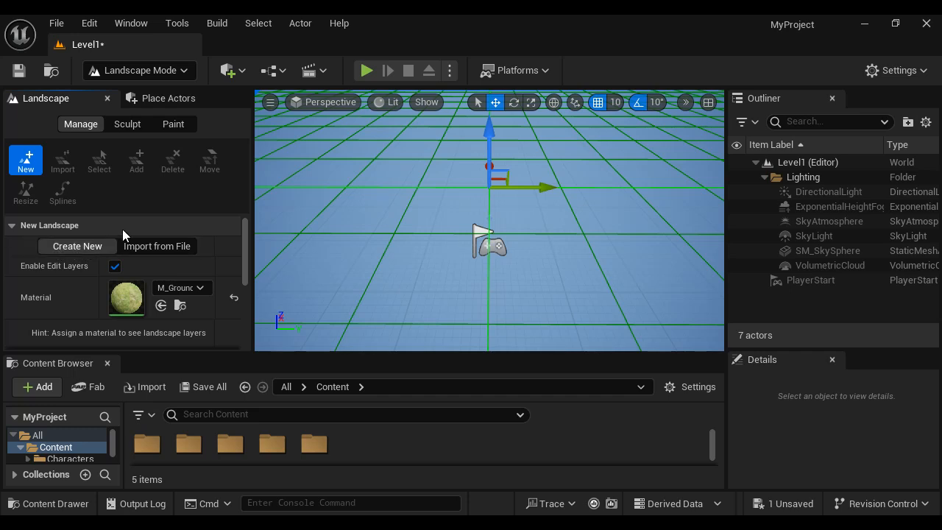
click(158, 246)
click(81, 246)
click(155, 246)
click(81, 247)
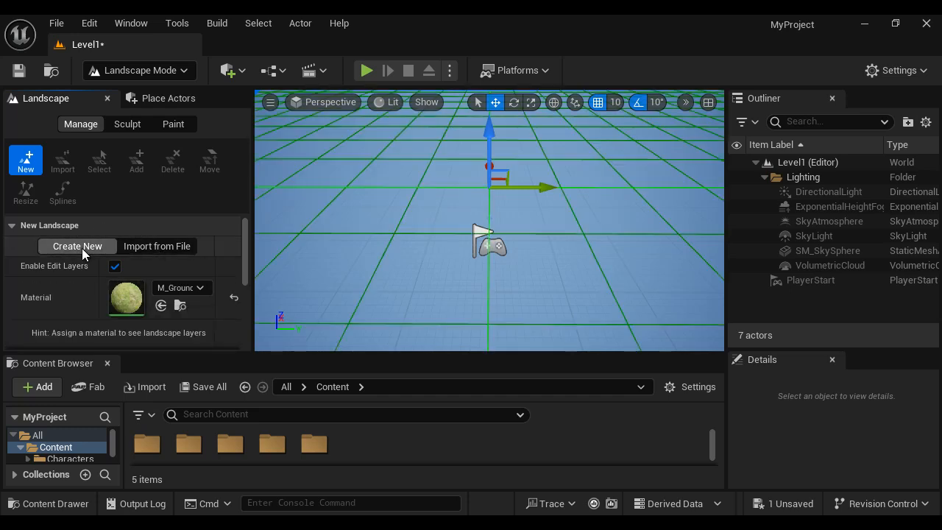
Create the landscape with the M_Ground_Grass material and an overall resolution of 883 × 883.
mouse_move(538, 235)
right_down()
mouse_move(521, 257)
mouse_move(538, 253)
right_up()
scroll(537, 252, down, 8)
scroll(537, 252, down, 6)
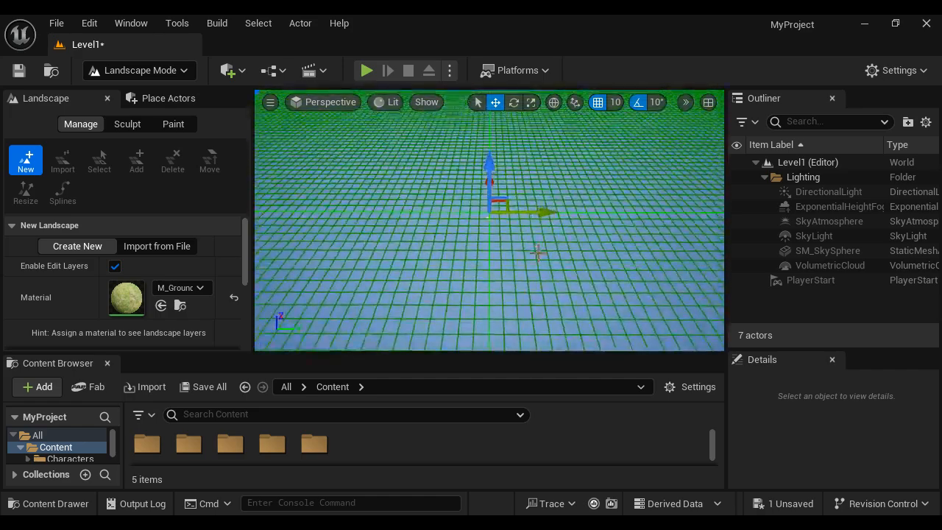
scroll(538, 252, down, 4)
right_drag(539, 253, 538, 225)
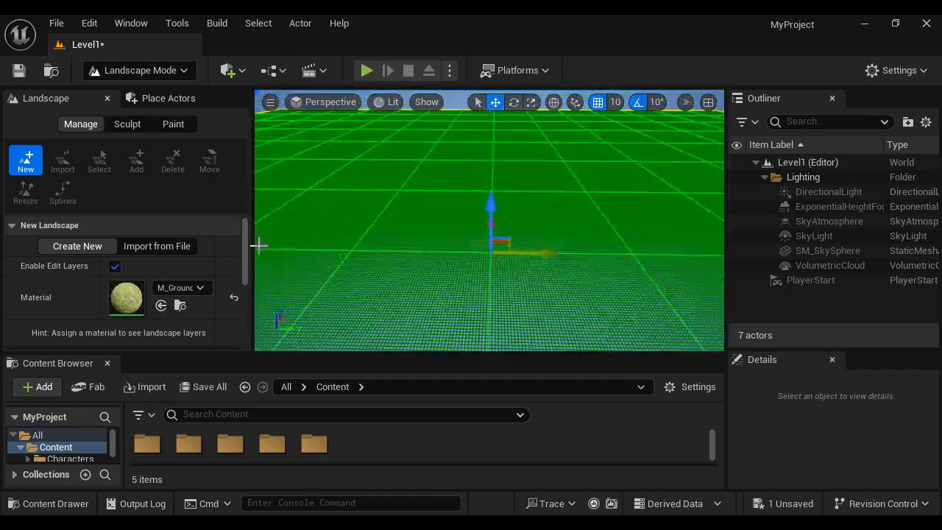
drag(243, 233, 247, 304)
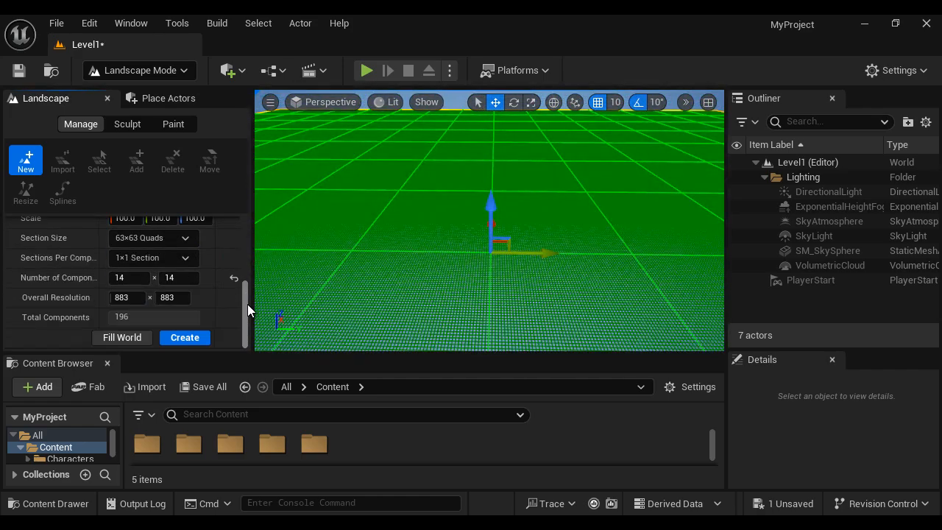
click(185, 337)
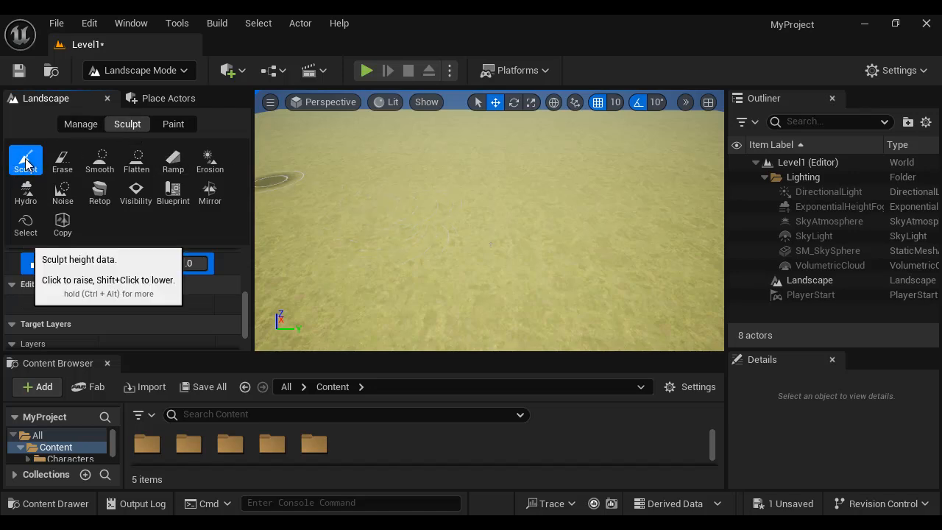
Raise a ring of hills around the middle of the landscape with the Sculpt tool.
mouse_move(405, 210)
mouse_down()
mouse_move(398, 190)
mouse_move(467, 189)
mouse_move(441, 199)
mouse_move(497, 181)
mouse_up()
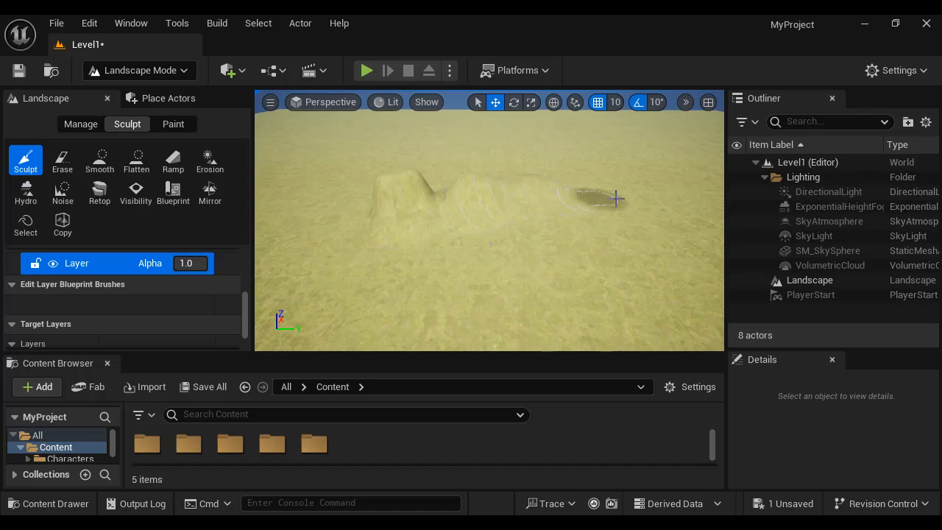
mouse_move(612, 199)
mouse_down()
mouse_move(473, 193)
mouse_move(554, 254)
mouse_up()
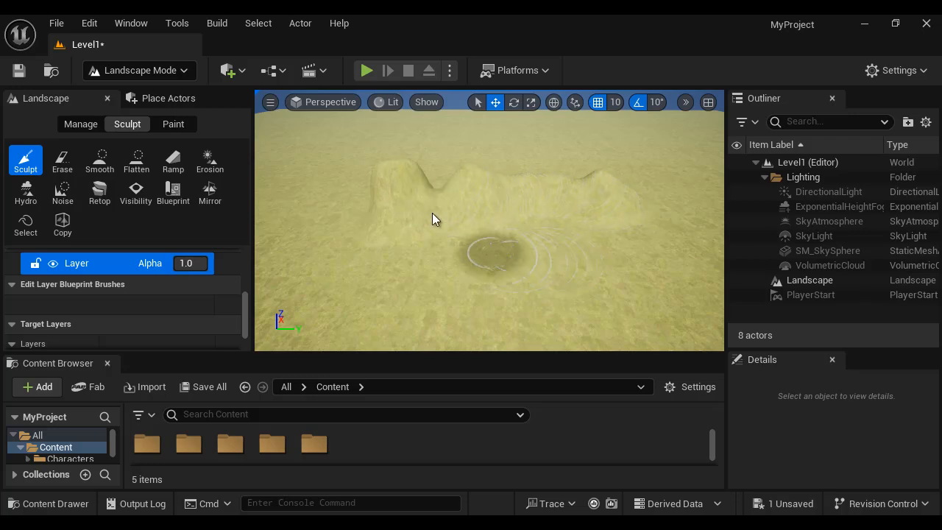
mouse_move(432, 212)
mouse_down()
mouse_move(415, 171)
mouse_move(403, 195)
mouse_move(473, 189)
mouse_move(325, 246)
mouse_move(336, 242)
mouse_move(295, 239)
mouse_move(304, 242)
mouse_up()
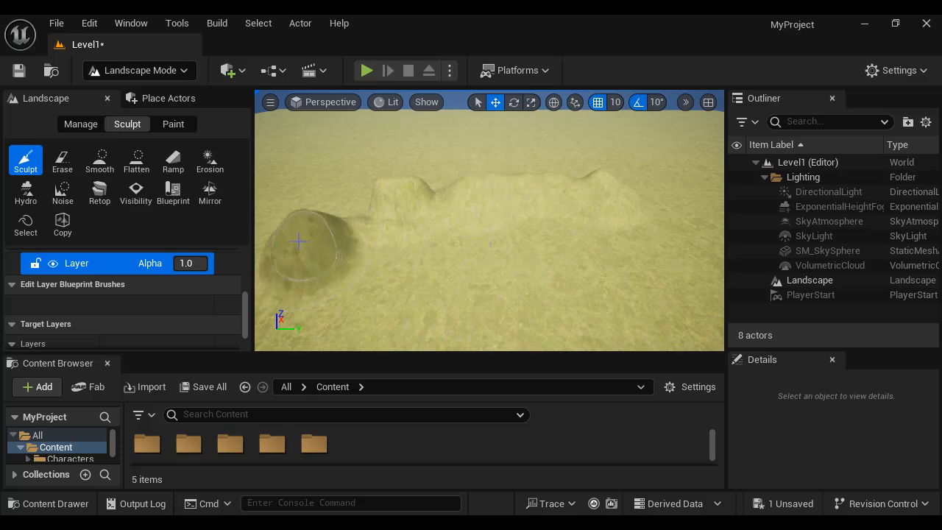
drag(668, 229, 653, 181)
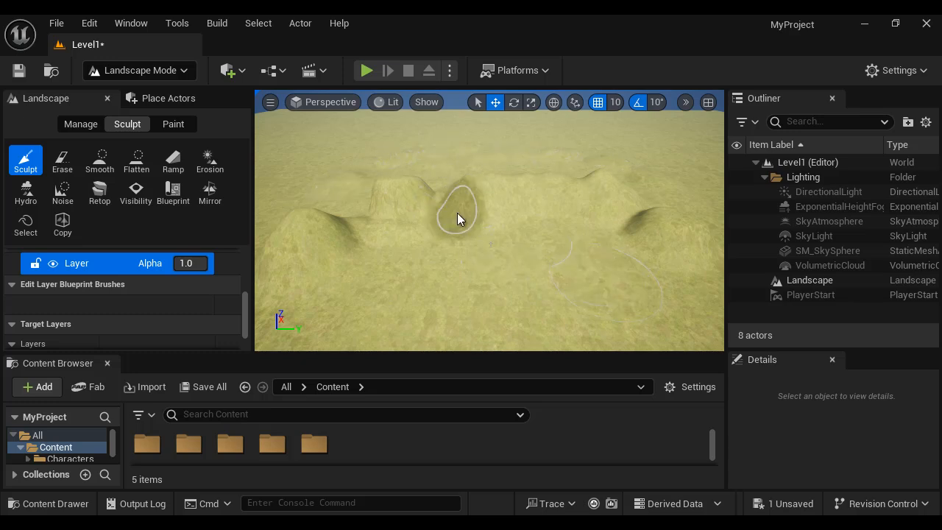
Return to Selection mode, raise PlayerStart above the terrain and snap it down onto the landscape surface.
click(184, 70)
click(183, 93)
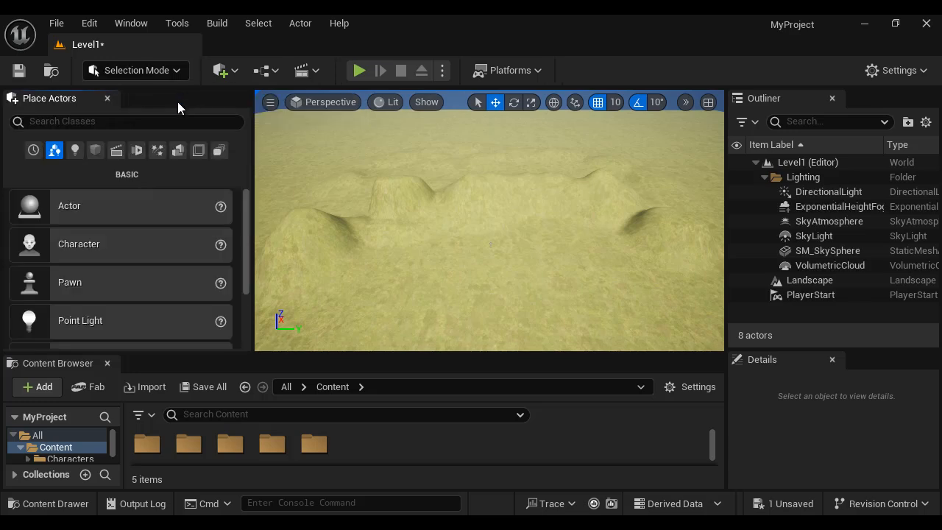
click(810, 296)
key(f)
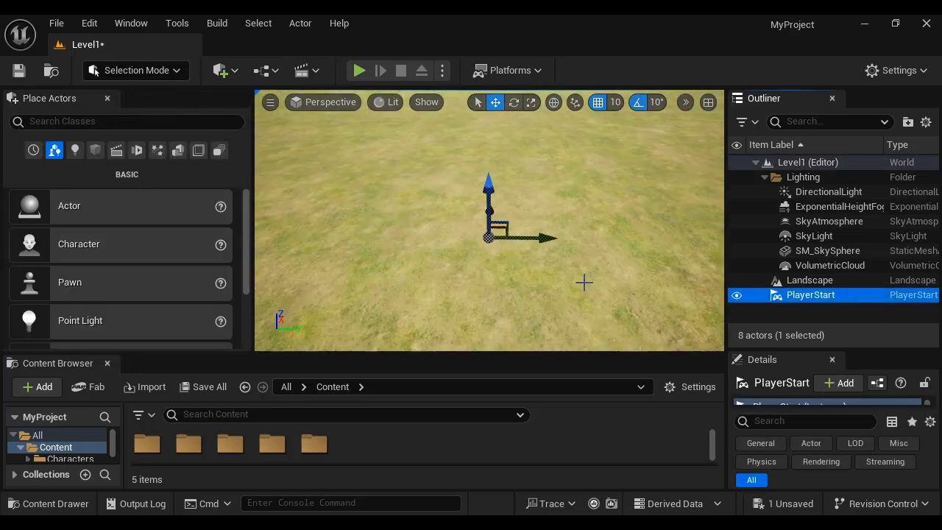
drag(485, 196, 486, 147)
key(End)
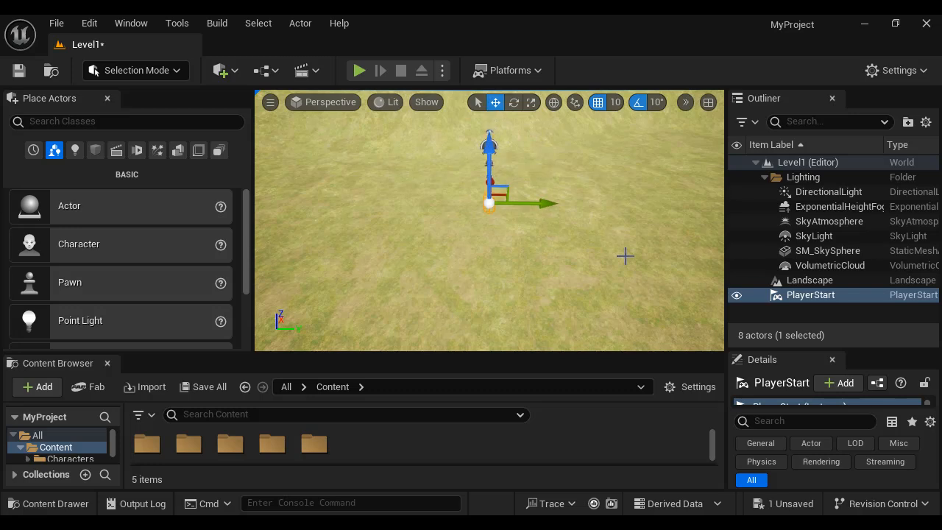
Play the level in the editor, walk the character across the sculpted terrain and stop the session.
click(359, 70)
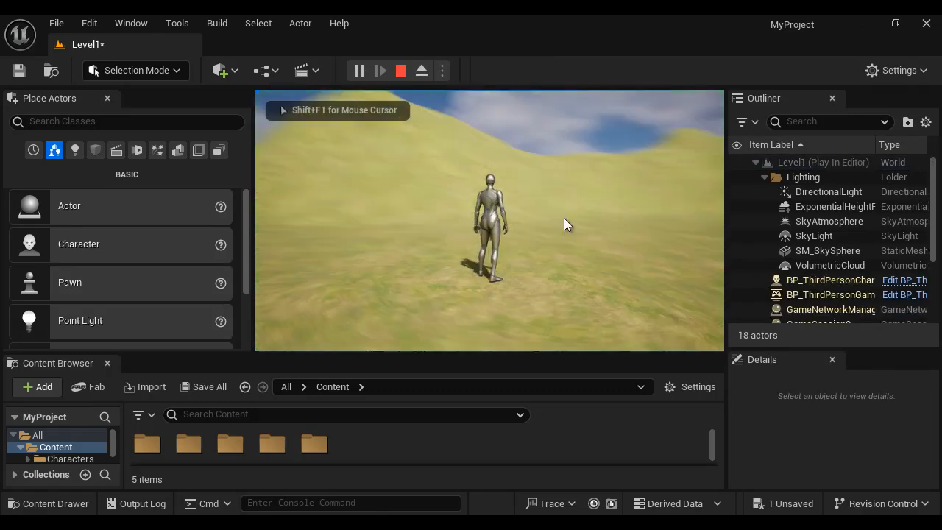
key(w)
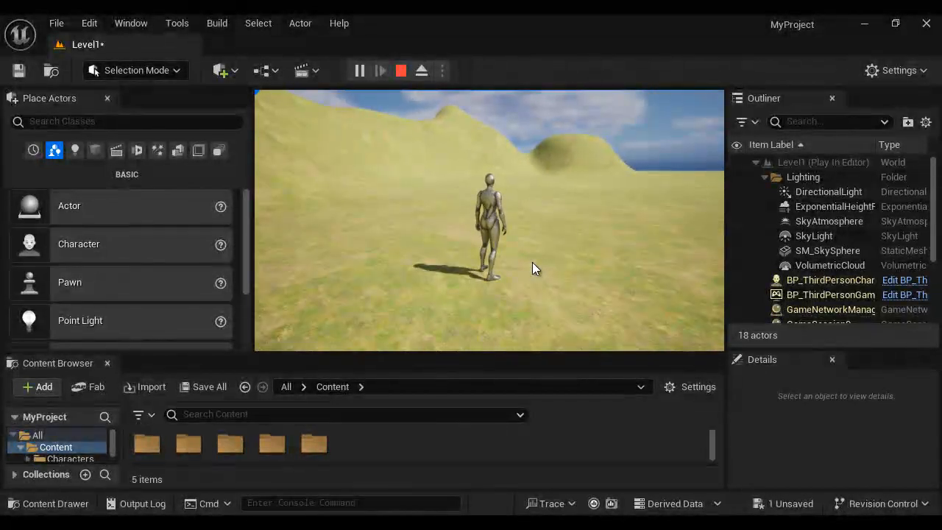
key(Escape)
Delete the sculpted landscape and set up a new one in Landscape mode with Import from File.
click(809, 280)
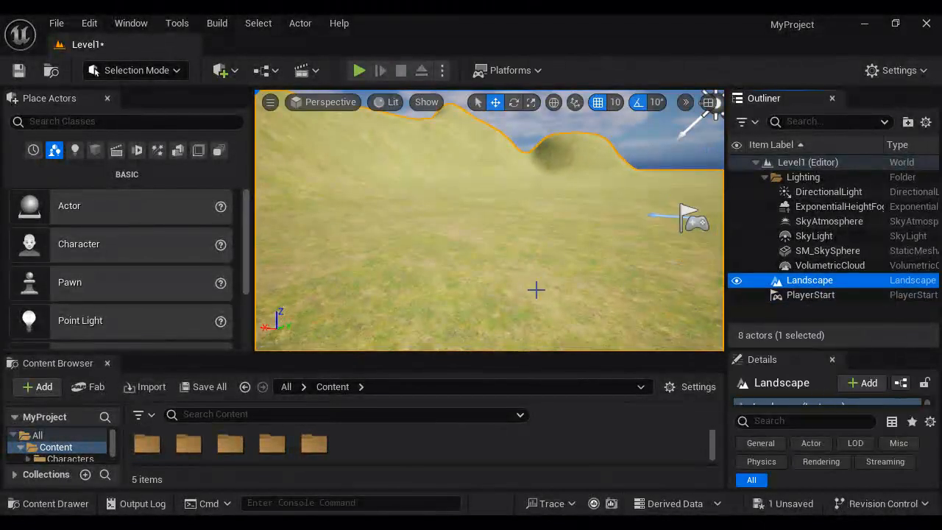
key(Delete)
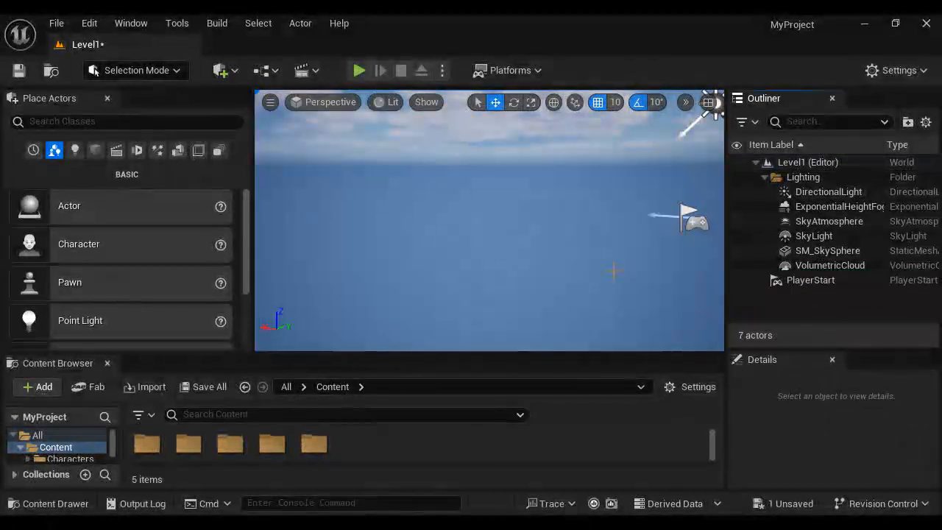
click(182, 74)
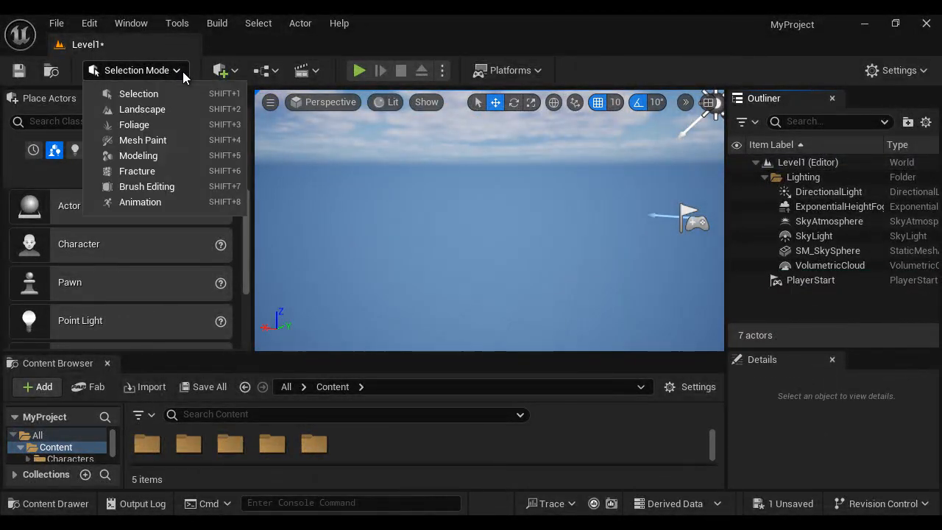
click(171, 108)
click(128, 250)
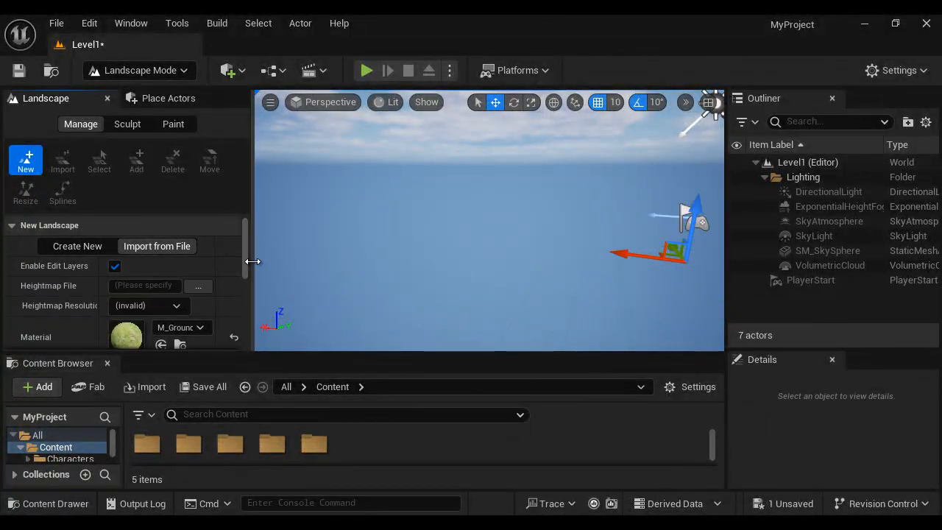
drag(251, 254, 318, 253)
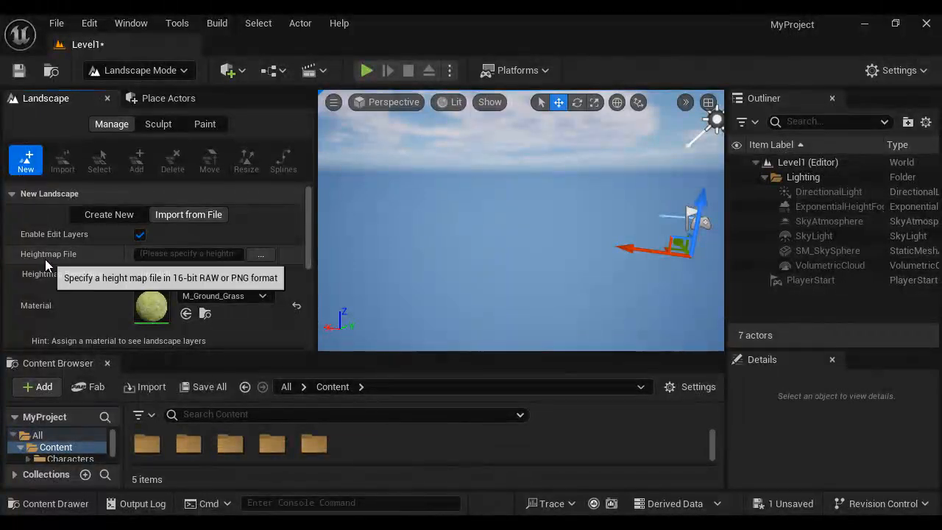
Load heightmap2 from the Desktop as the heightmap file and import it as a new landscape.
click(265, 253)
click(452, 140)
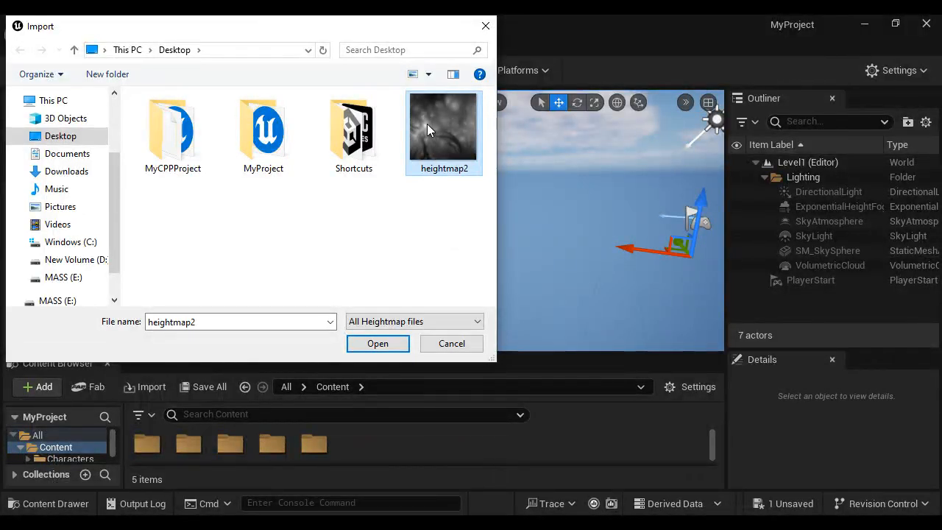
mouse_move(426, 129)
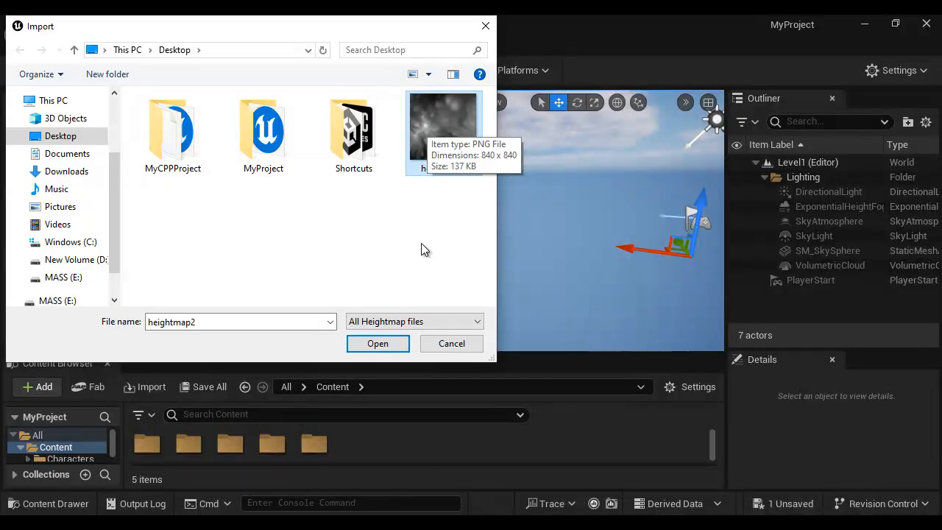
click(378, 343)
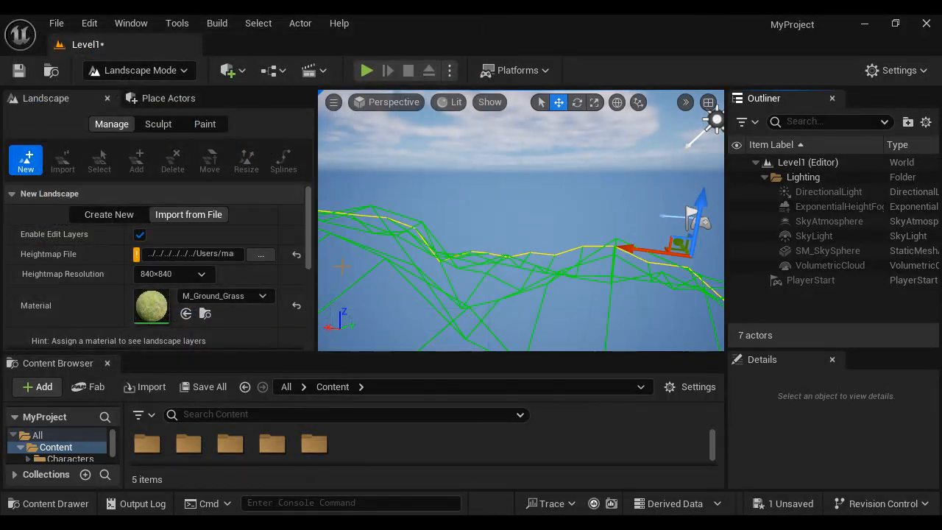
scroll(312, 260, down, 5)
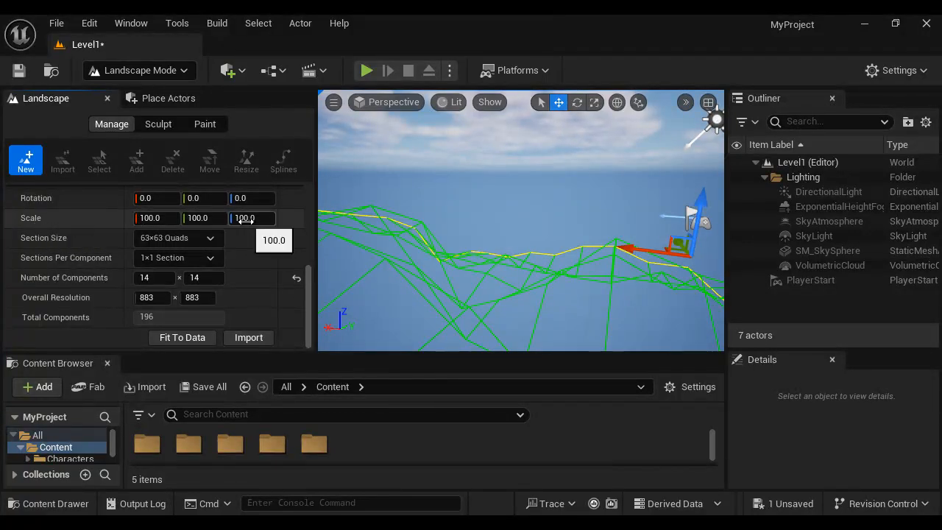
click(245, 337)
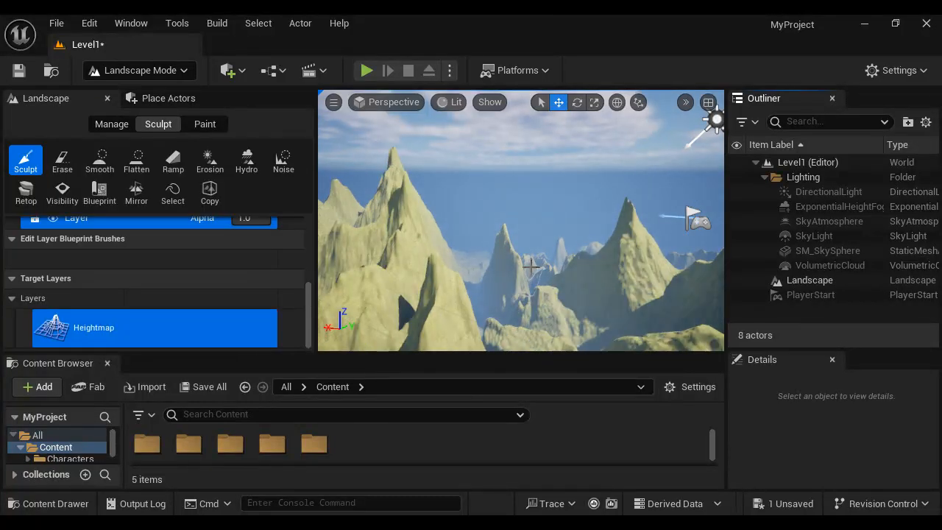
Look over the imported mountain terrain, then return to Selection mode and delete that landscape.
right_drag(531, 266, 407, 356)
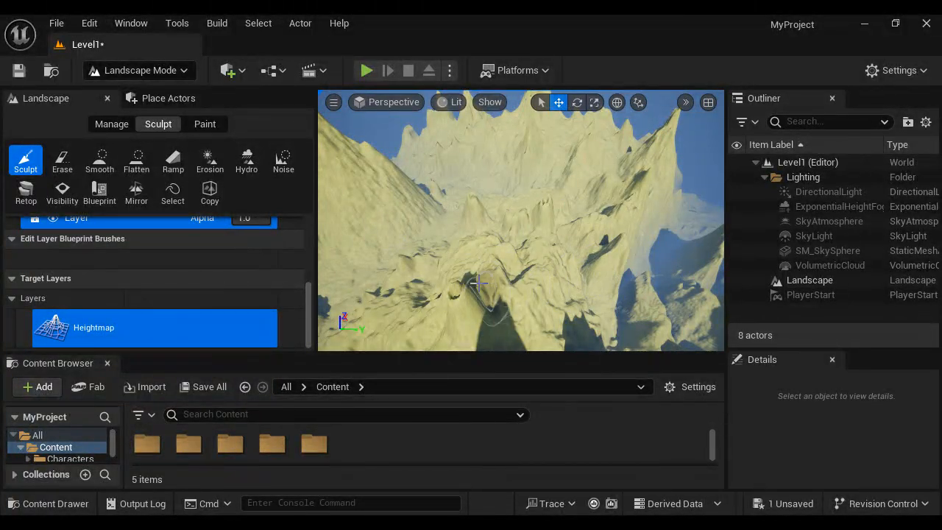
mouse_move(445, 259)
mouse_down()
mouse_move(468, 270)
mouse_move(490, 245)
mouse_move(463, 273)
mouse_up()
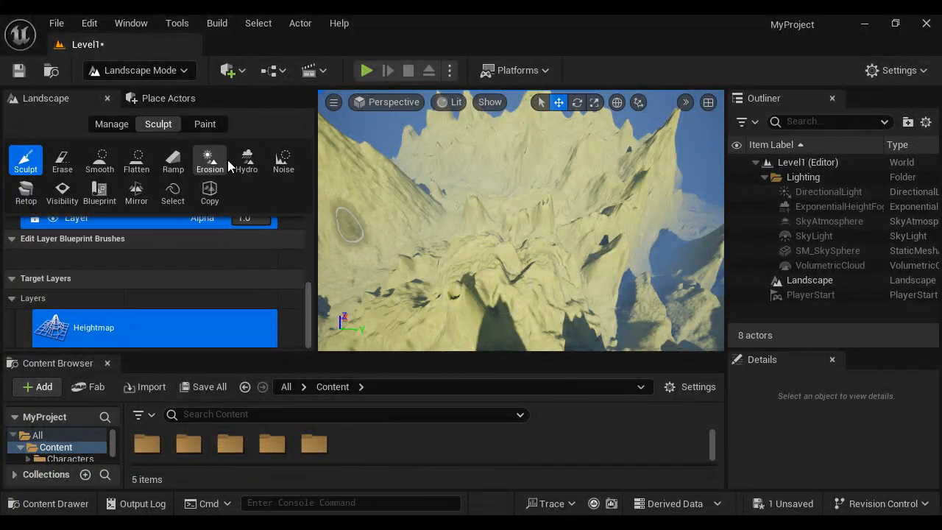
click(184, 70)
click(144, 94)
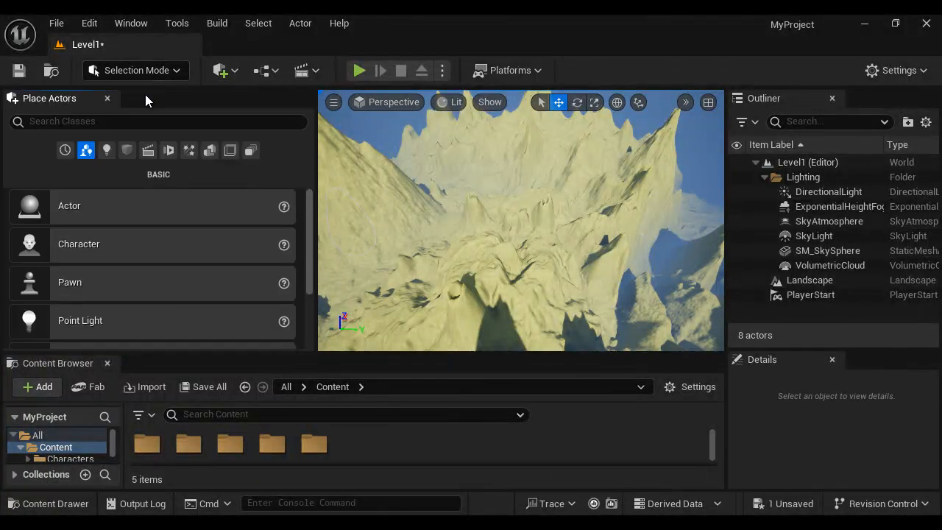
click(829, 285)
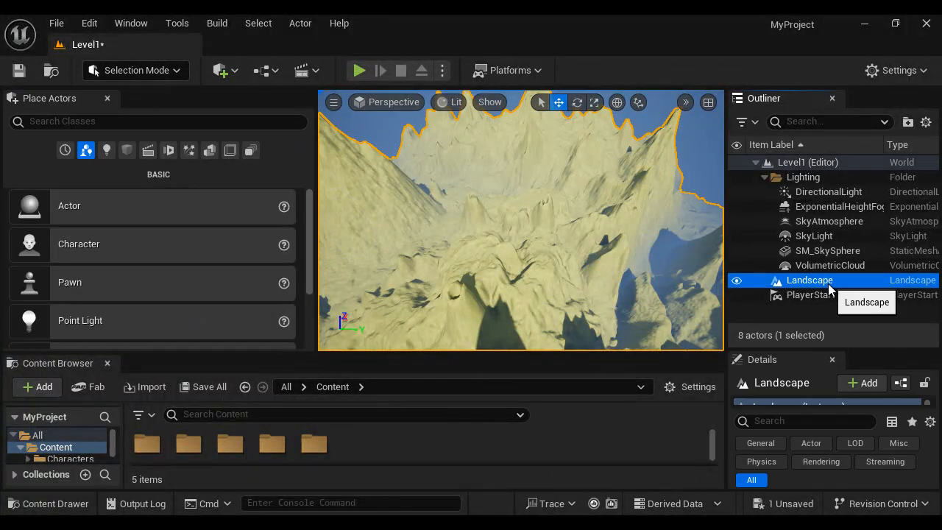
key(Delete)
Return to Landscape mode and set the Z scale of the heightmap landscape to 20.
click(177, 73)
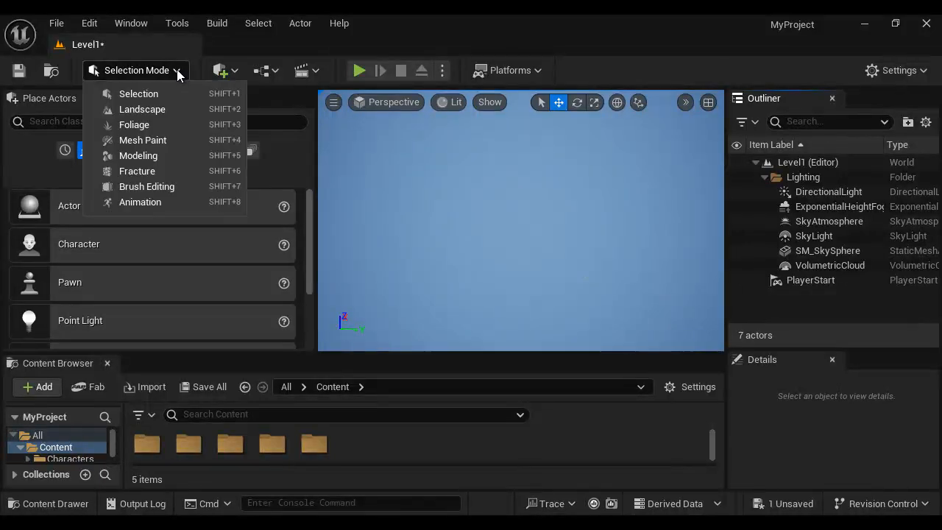
click(169, 109)
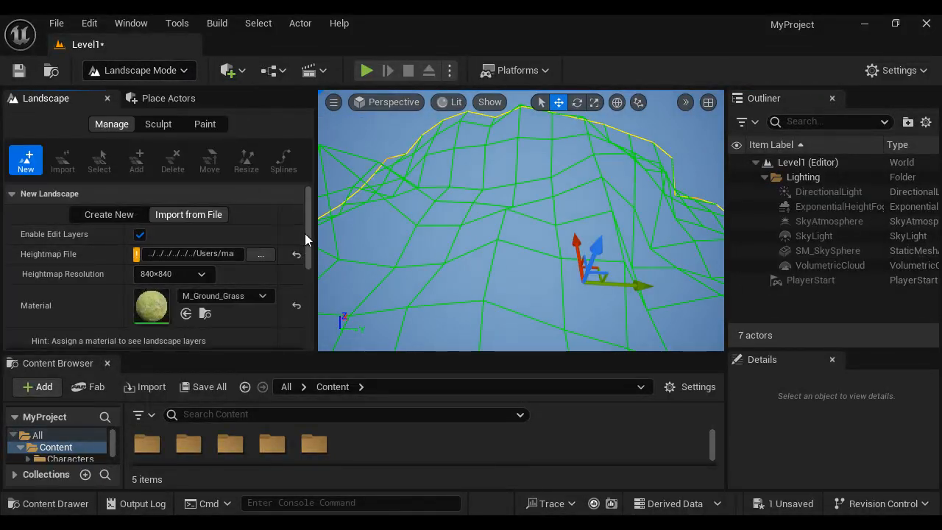
drag(304, 233, 308, 314)
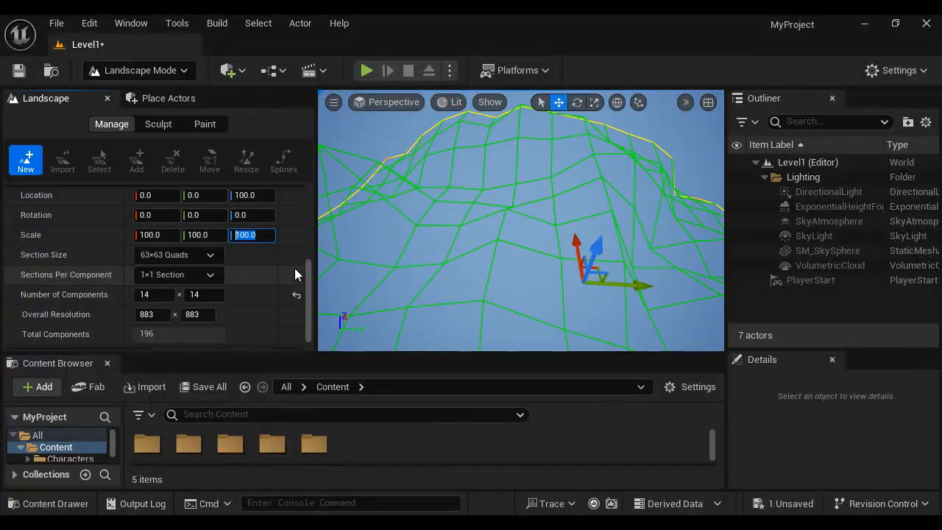
text(20)
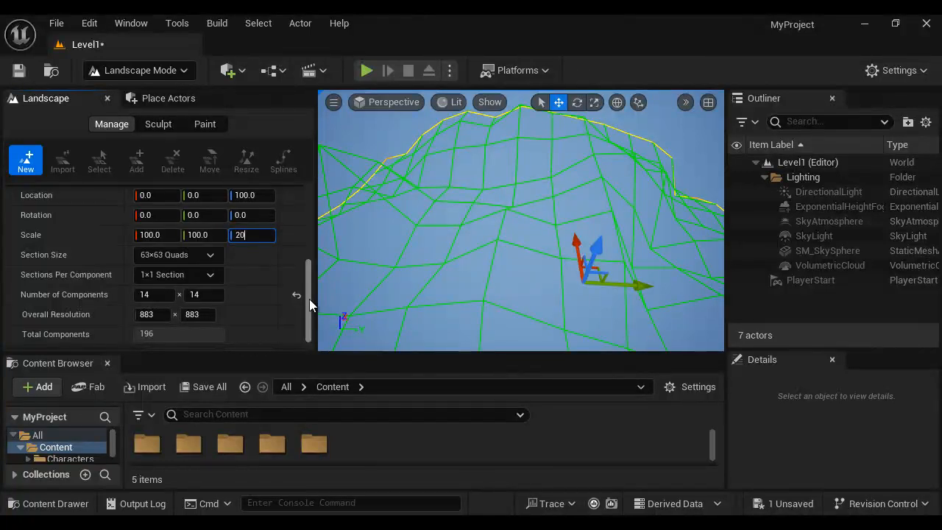
Import the heightmap as a new landscape with the Z scale of 20.
key(Return)
scroll(309, 299, down, 1)
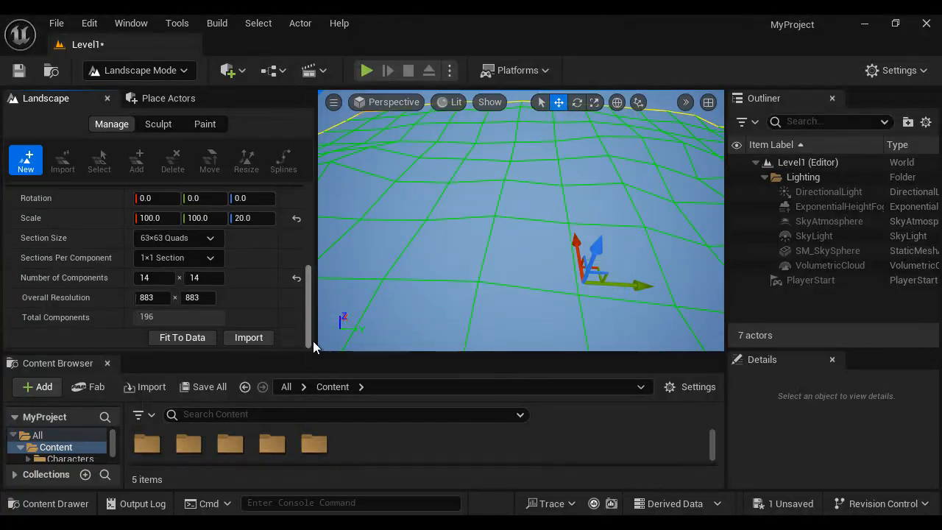
click(260, 337)
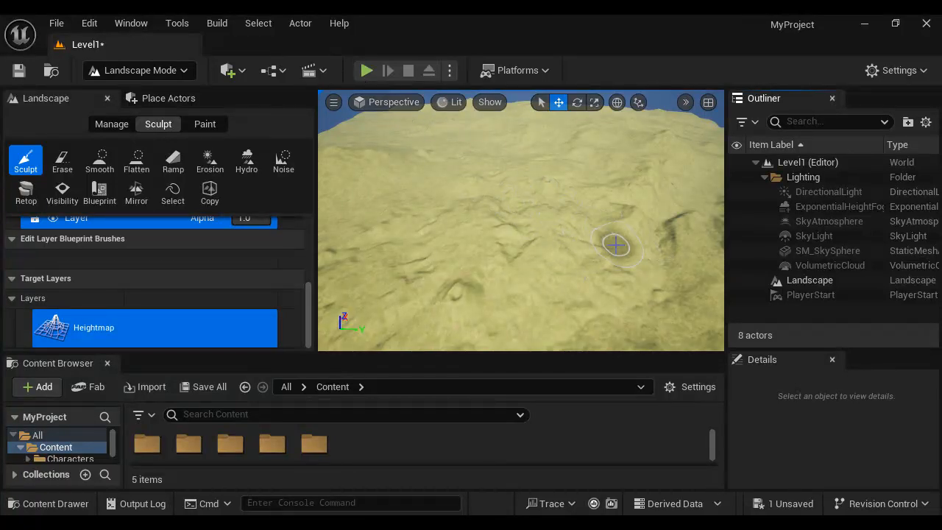
Return to Selection mode, focus on PlayerStart and snap it down onto the imported terrain.
click(184, 70)
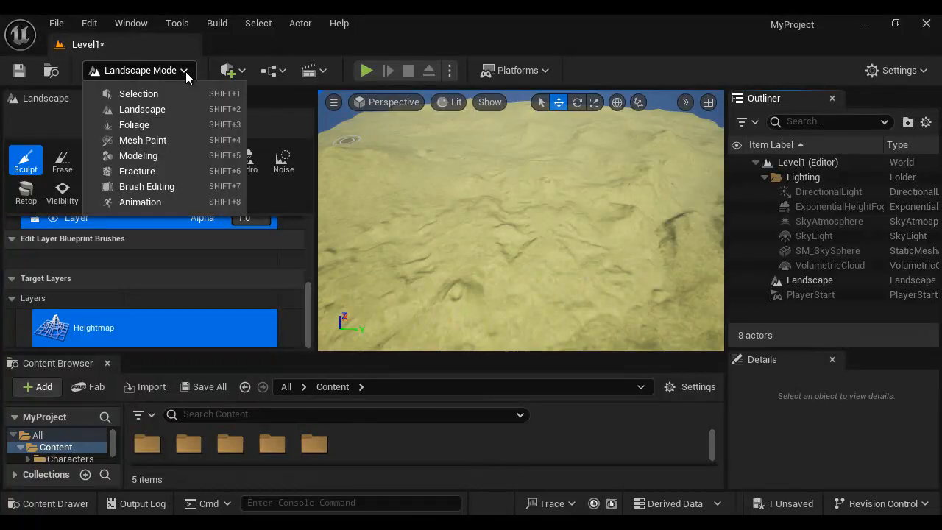
click(151, 93)
click(812, 295)
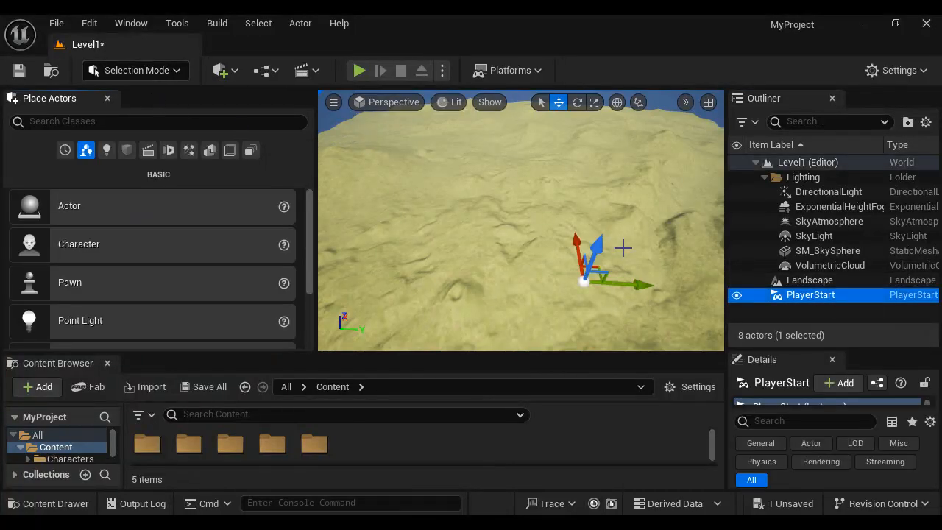
key(f)
alt+drag(614, 275, 410, 162)
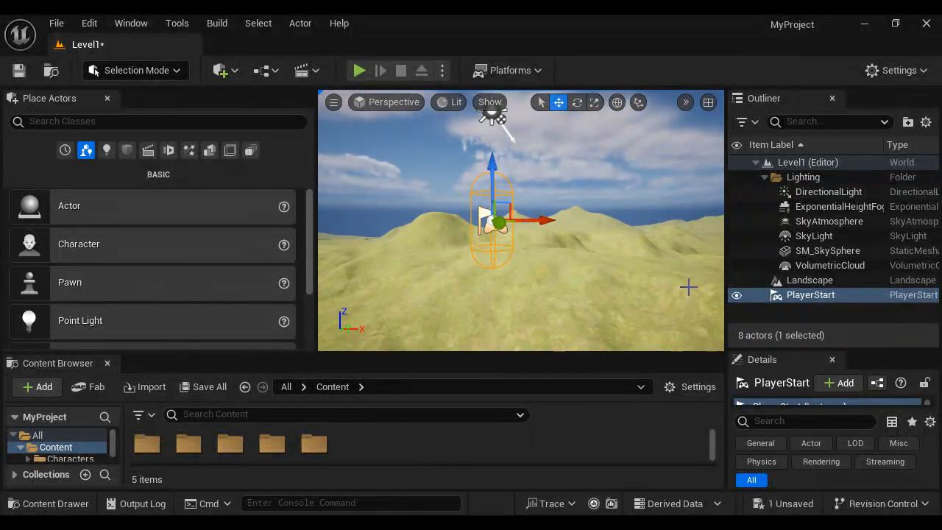
key(End)
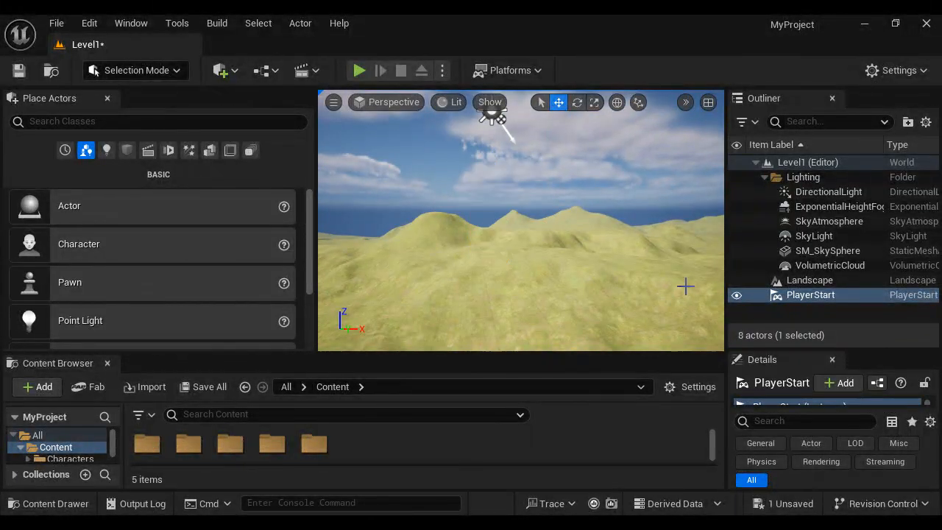
Play the level, run the character across the imported terrain and stop the session.
click(362, 71)
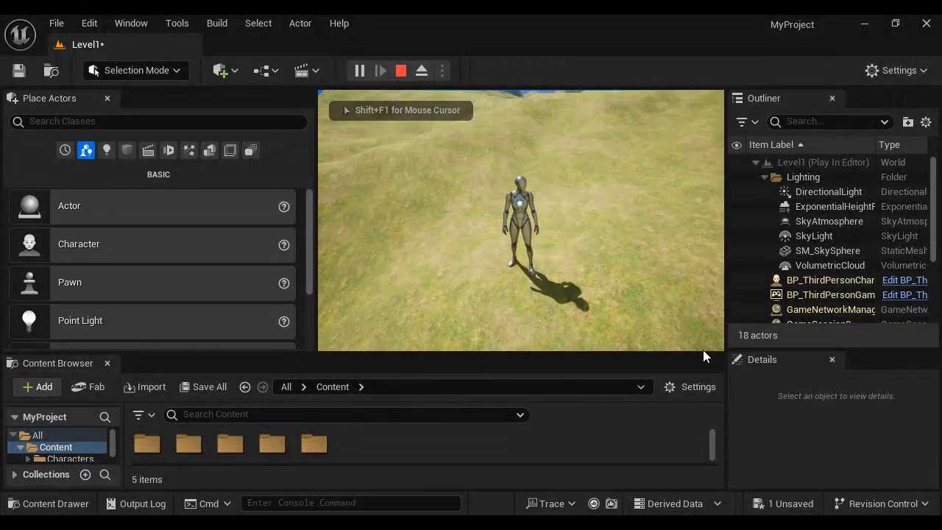
key(w)
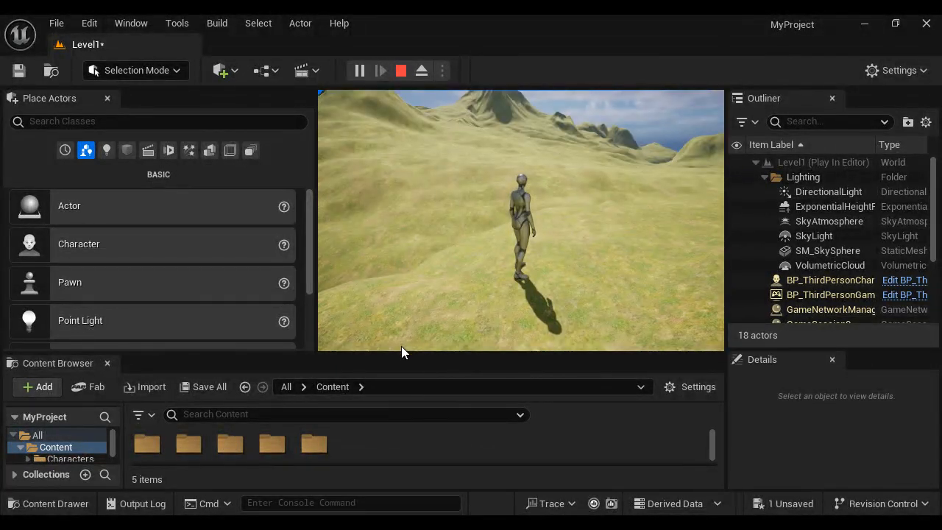
key(Escape)
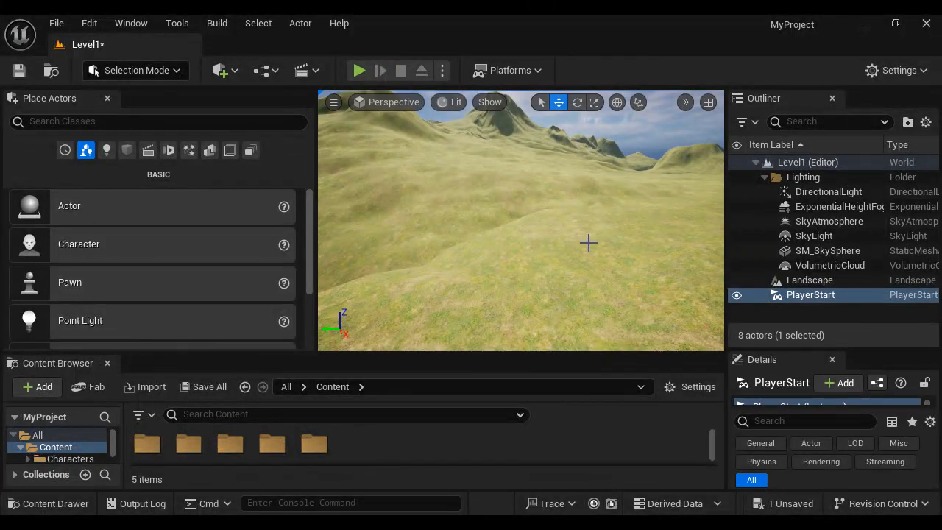
Delete the imported landscape and return to Landscape mode with Create New as the source.
click(846, 281)
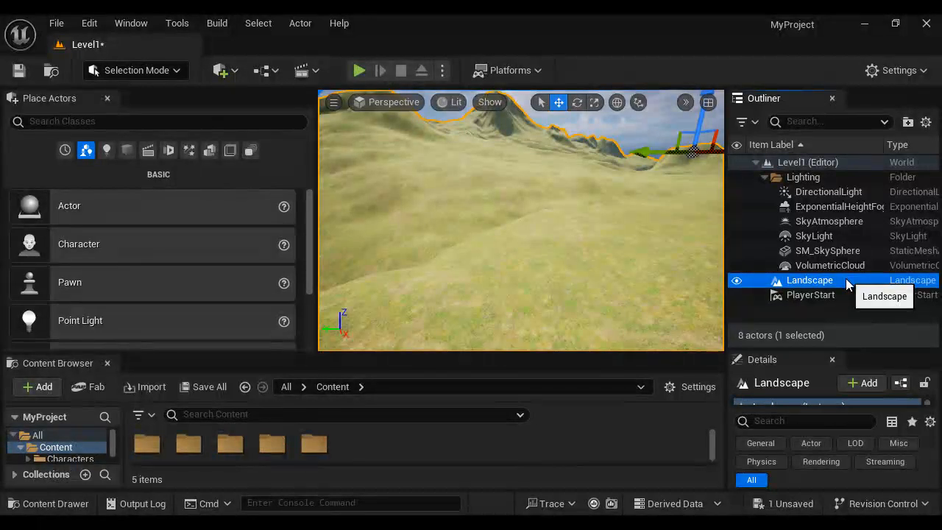
key(Delete)
click(174, 72)
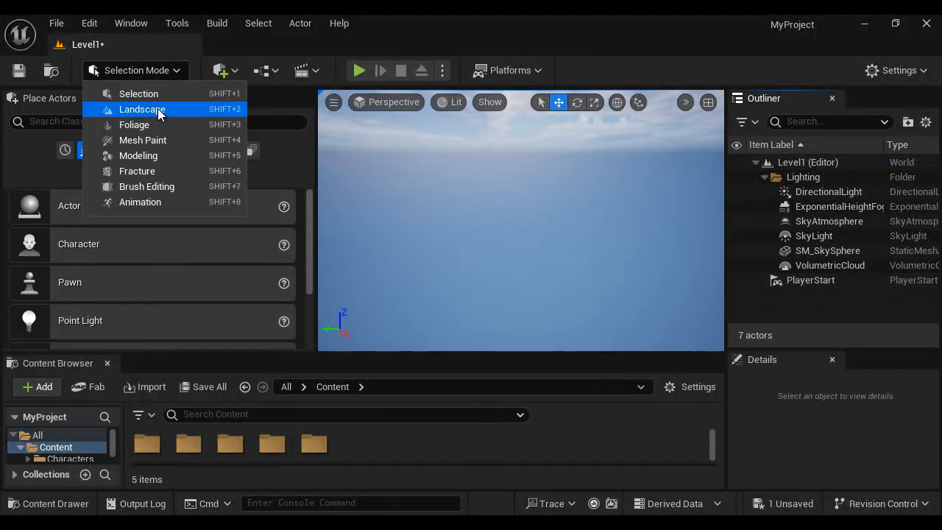
click(147, 110)
click(107, 215)
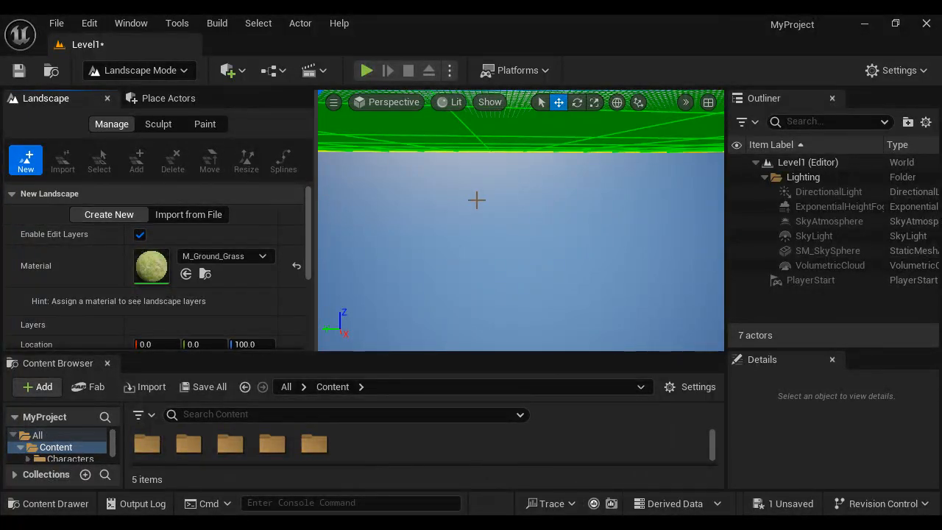
Examine the new landscape's preview grid and compare the Import from File and Create New options.
right_drag(523, 176, 525, 177)
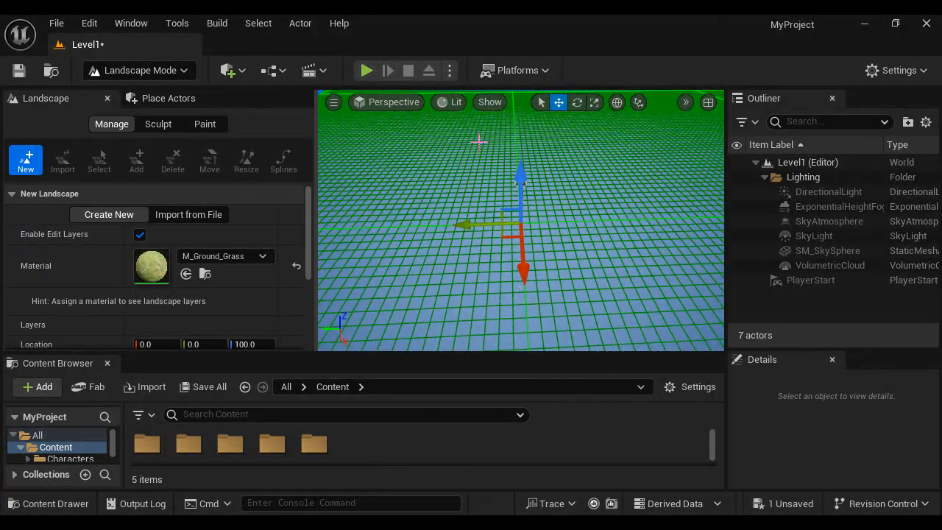
right_drag(522, 143, 519, 149)
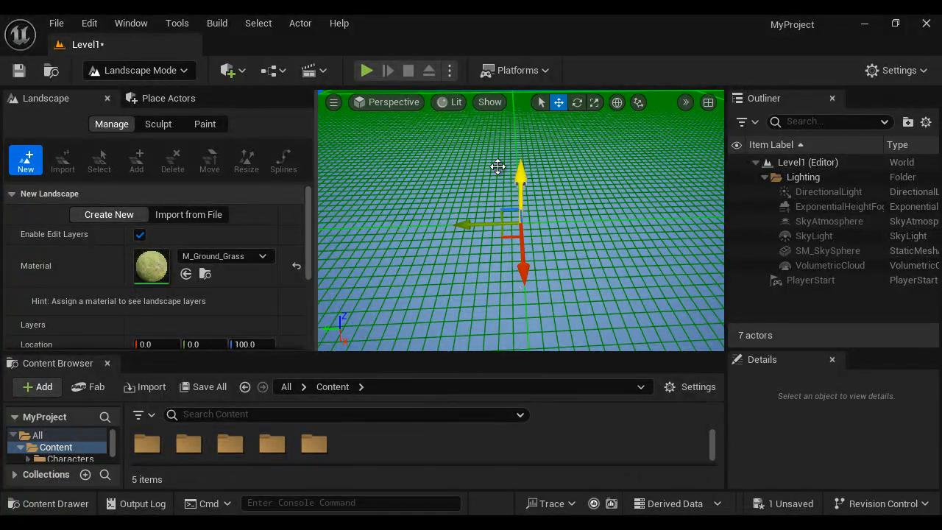
click(205, 215)
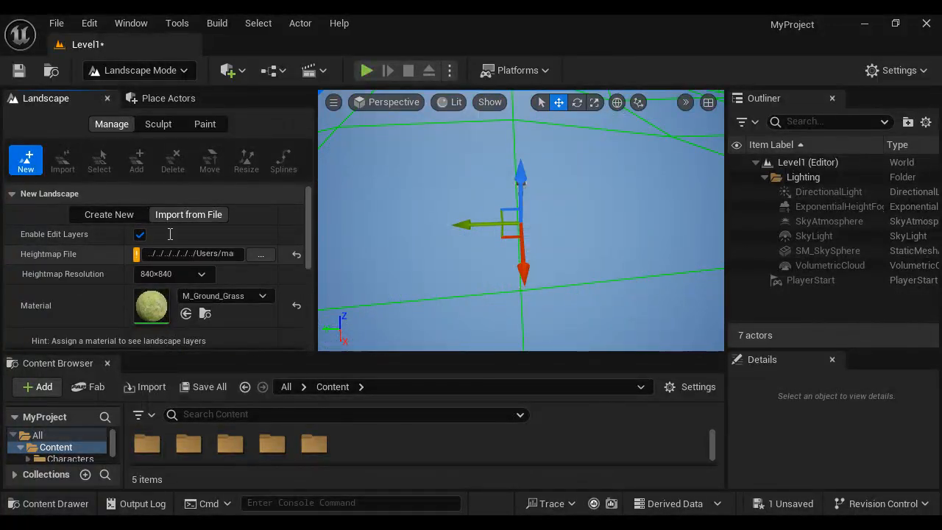
click(118, 215)
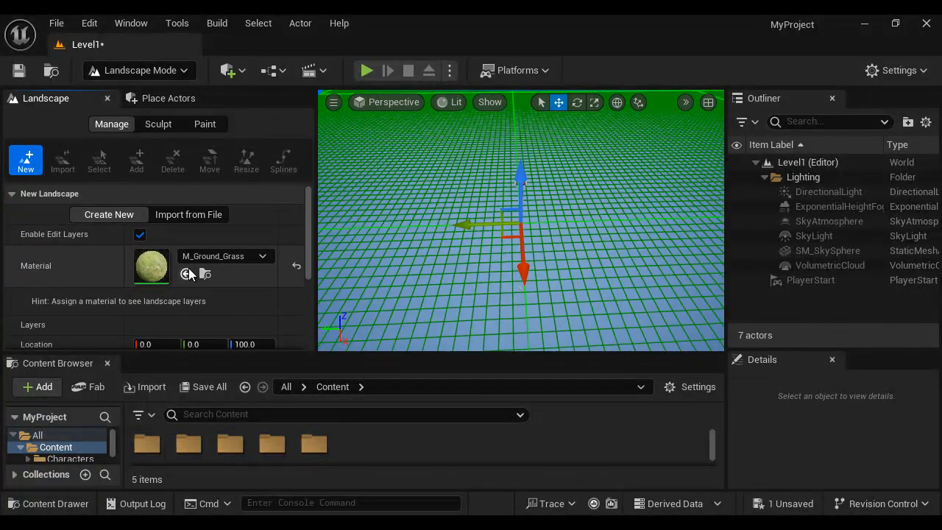
Reset the landscape material to None and create a flat landscape without a material.
click(263, 256)
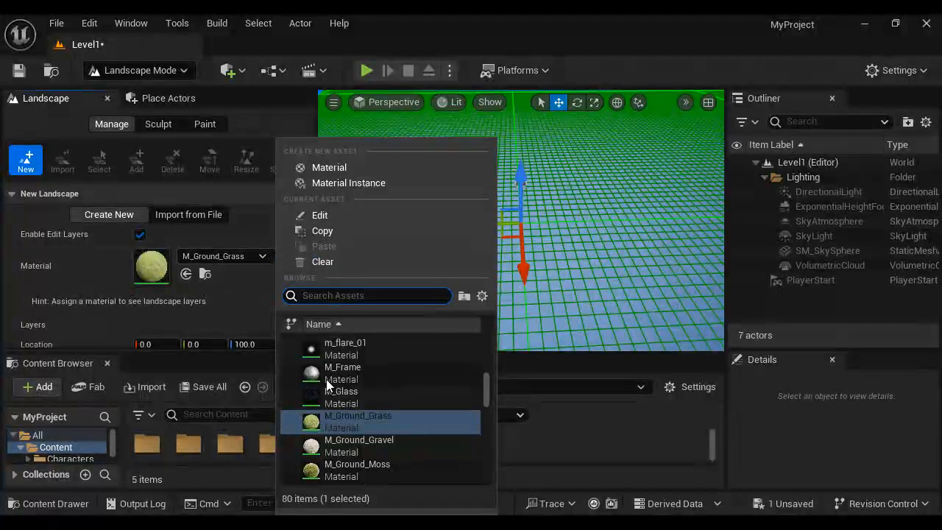
click(147, 274)
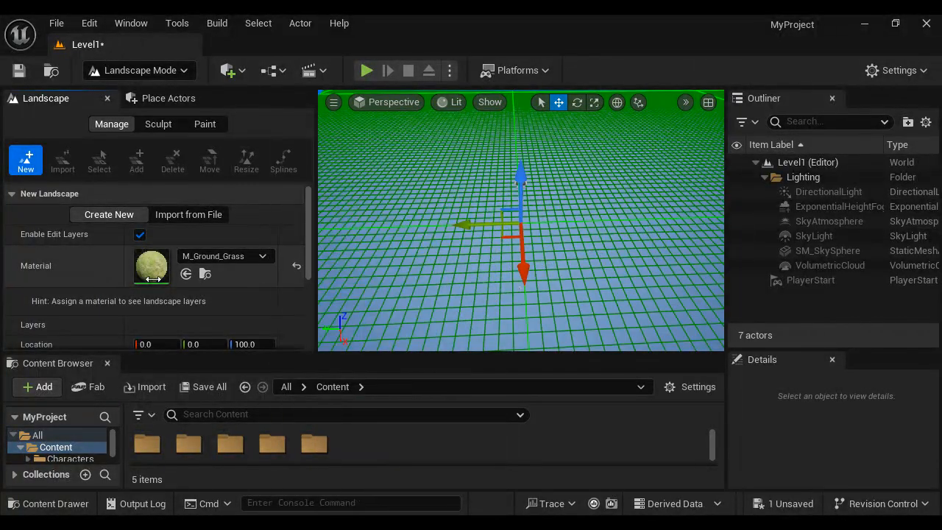
click(296, 265)
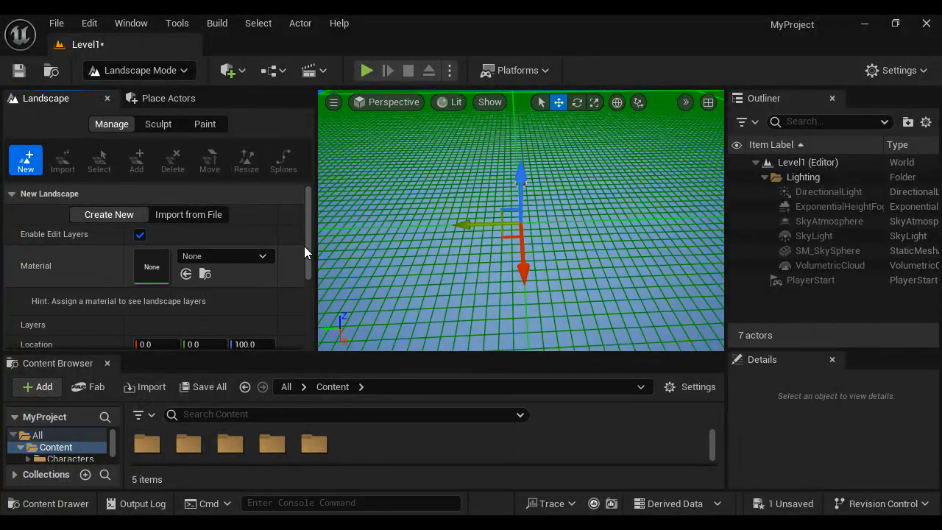
scroll(304, 246, down, 5)
click(254, 338)
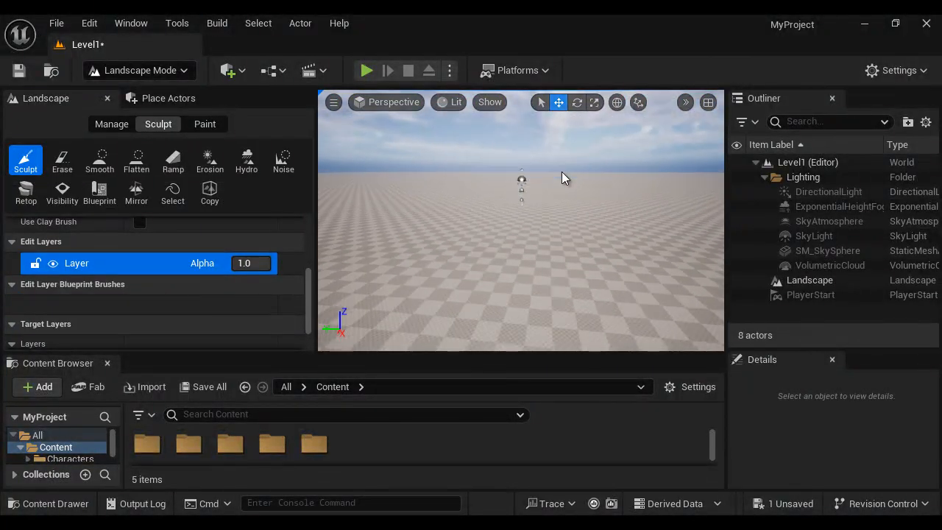
Look over the checkered landscape, then return to Selection mode and delete it.
mouse_move(561, 172)
alt+mouse_down()
mouse_move(689, 246)
mouse_move(615, 209)
mouse_move(609, 187)
alt+mouse_up()
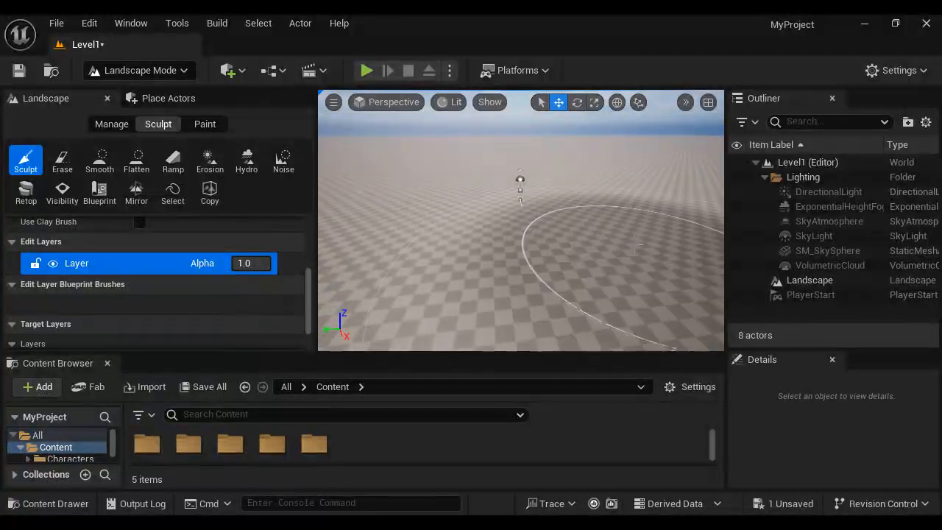
click(180, 70)
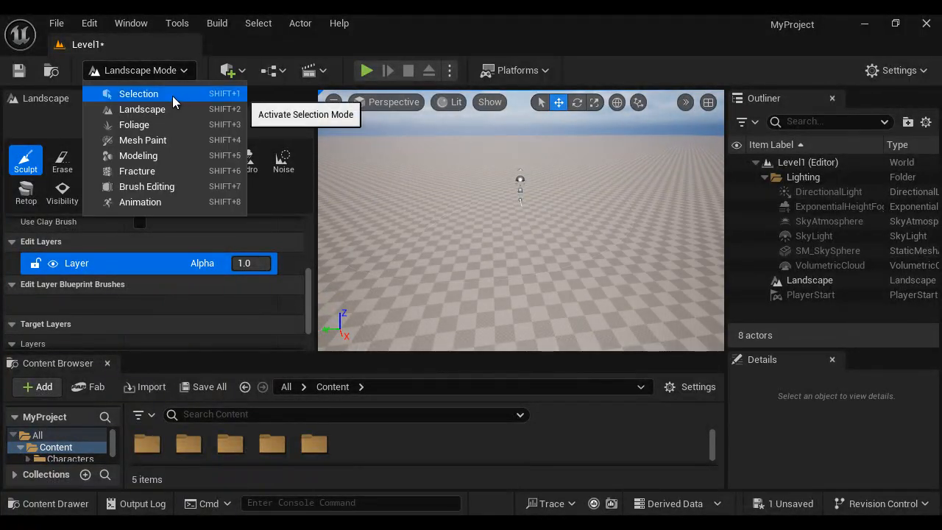
click(172, 95)
click(816, 282)
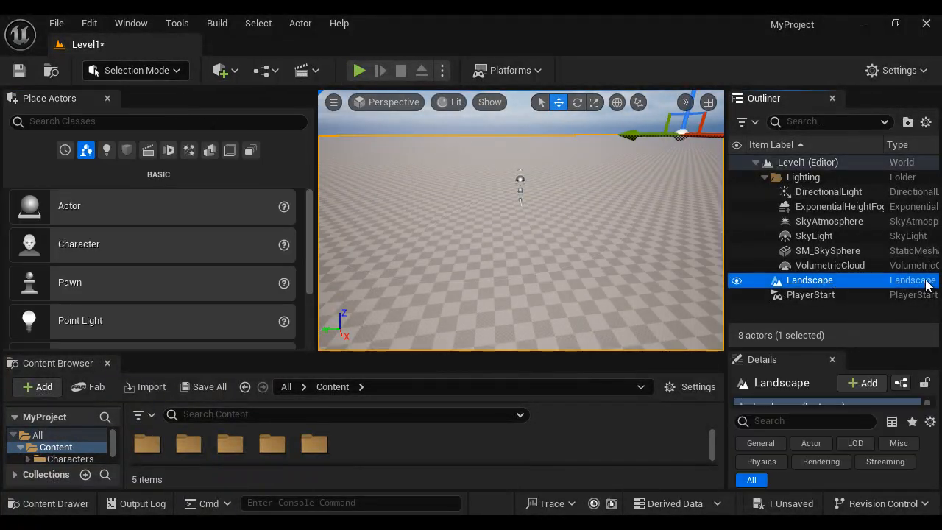
key(Delete)
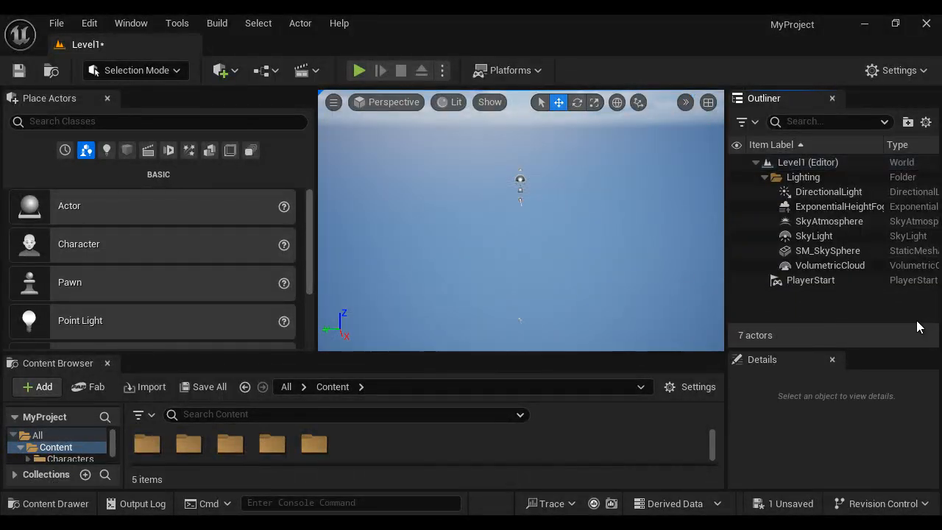
Create a flat landscape in Landscape mode with M_Ground_Grass as its material.
click(172, 72)
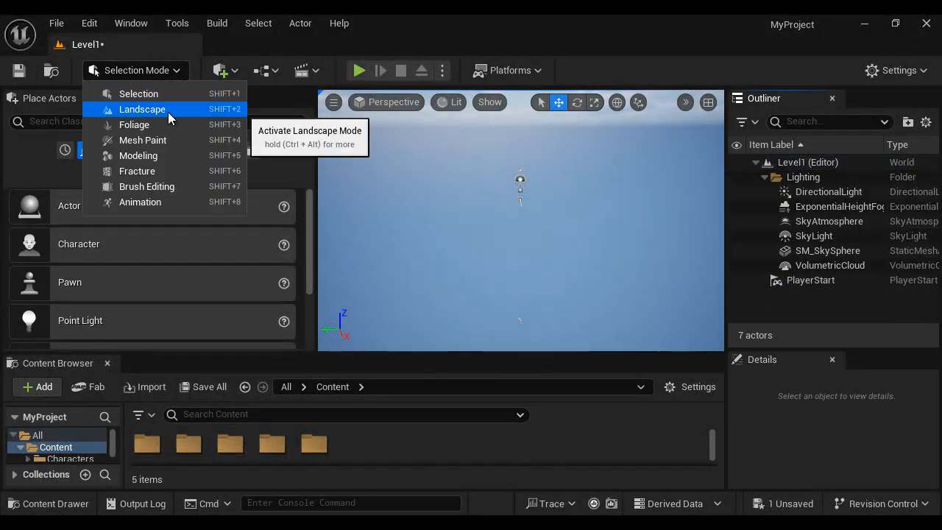
click(168, 112)
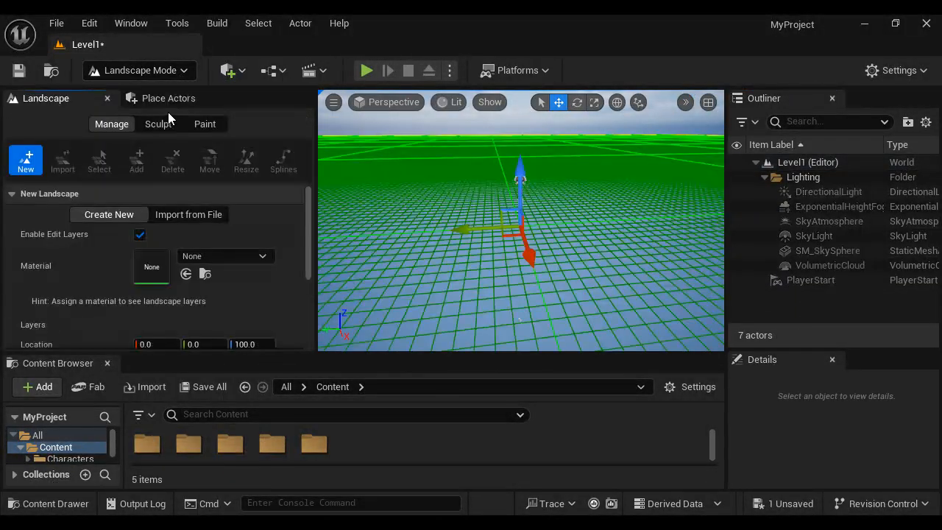
click(265, 257)
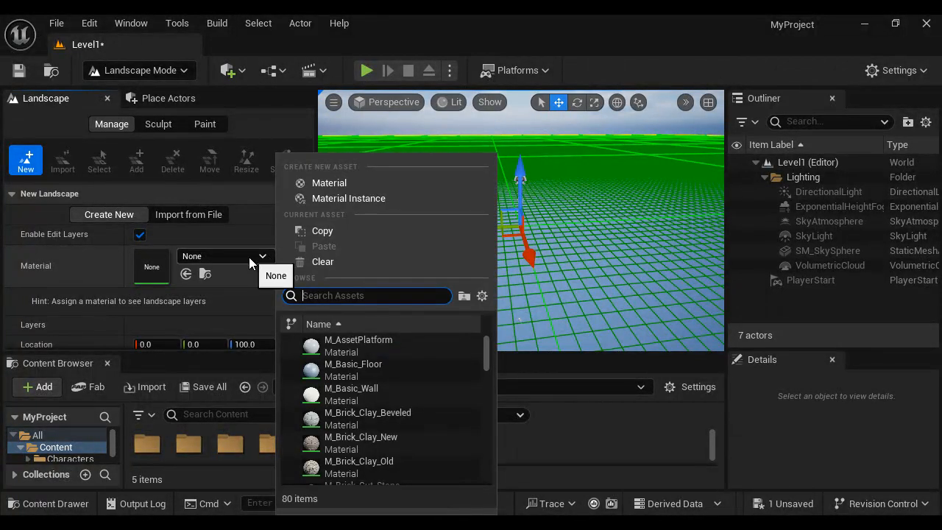
text(grass)
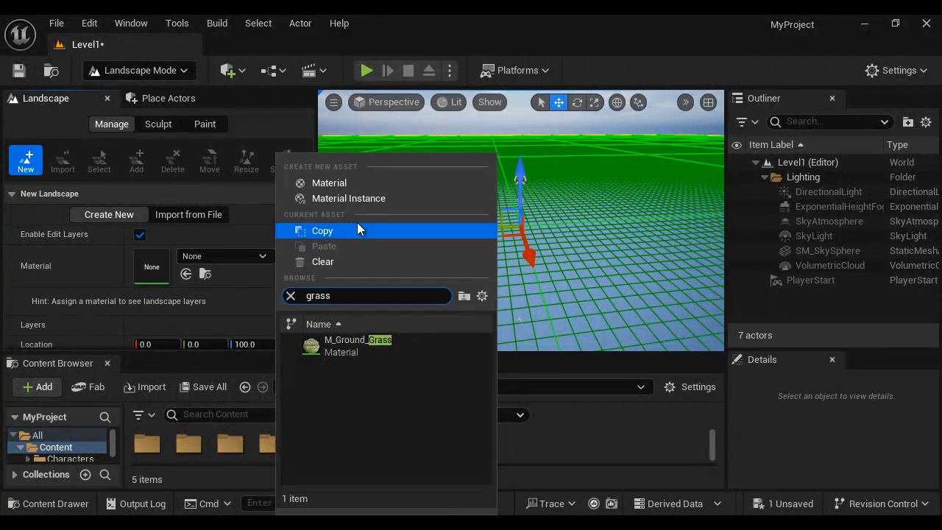
click(343, 349)
scroll(305, 271, down, 5)
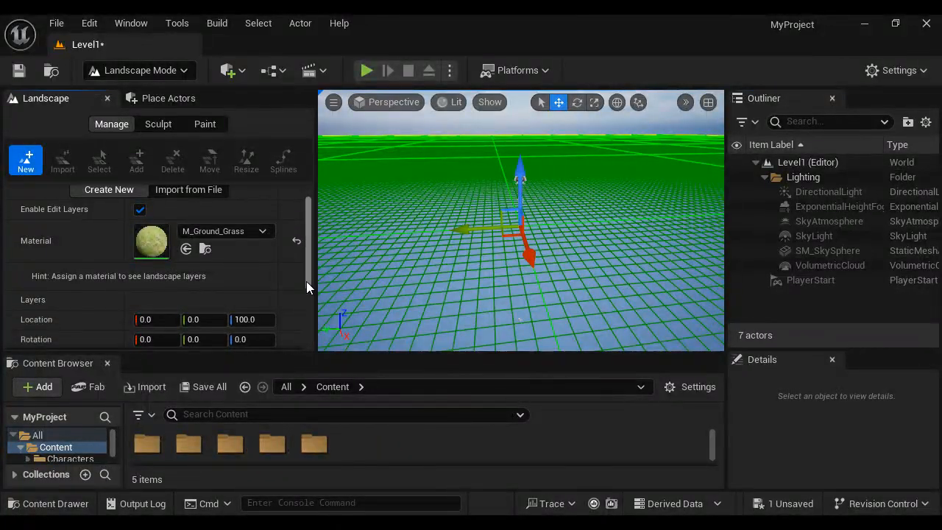
click(263, 340)
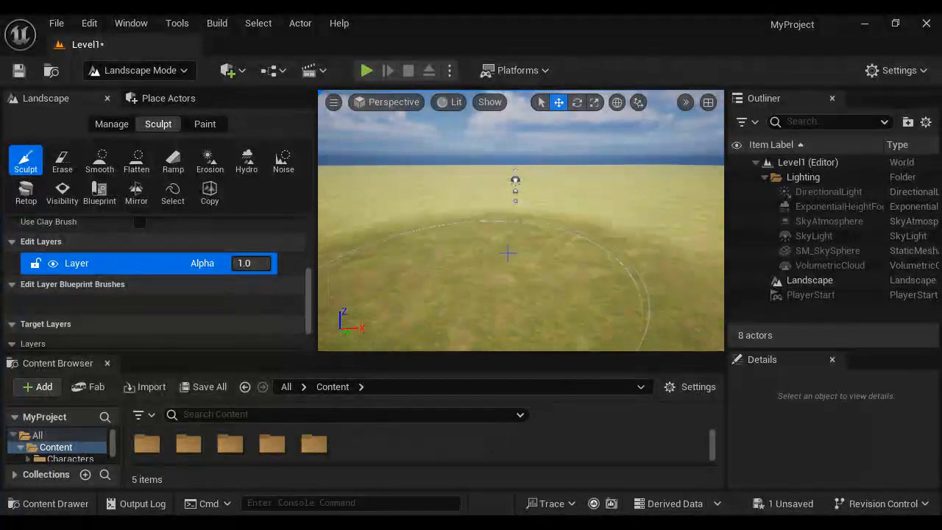
Try a sculpting stroke on the grass landscape and undo it.
mouse_move(507, 254)
mouse_down()
mouse_move(437, 200)
mouse_move(611, 196)
mouse_move(594, 202)
mouse_up()
key(ctrl+z)
key(ctrl+z)
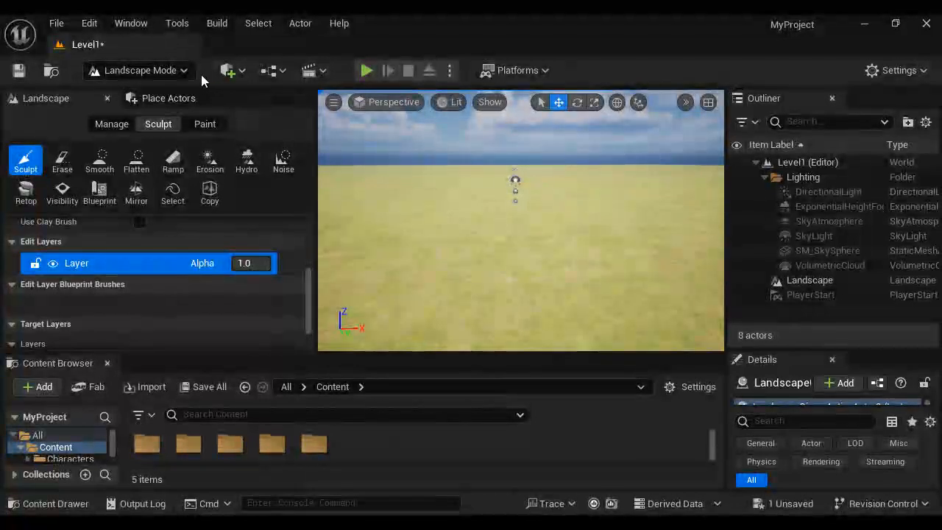
Switch to Selection mode, select the landscape and examine its Landscape Material and other settings in the enlarged details.
click(184, 71)
click(147, 96)
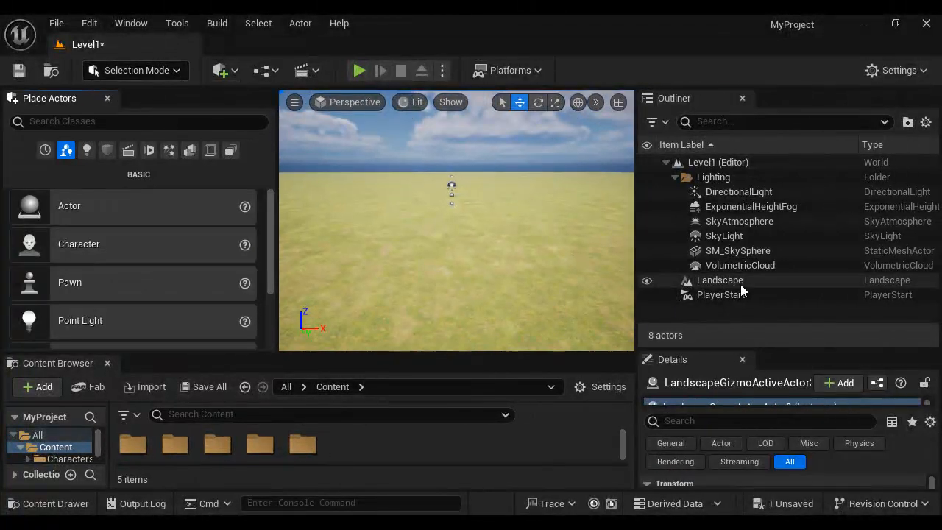
click(740, 283)
drag(747, 348, 746, 227)
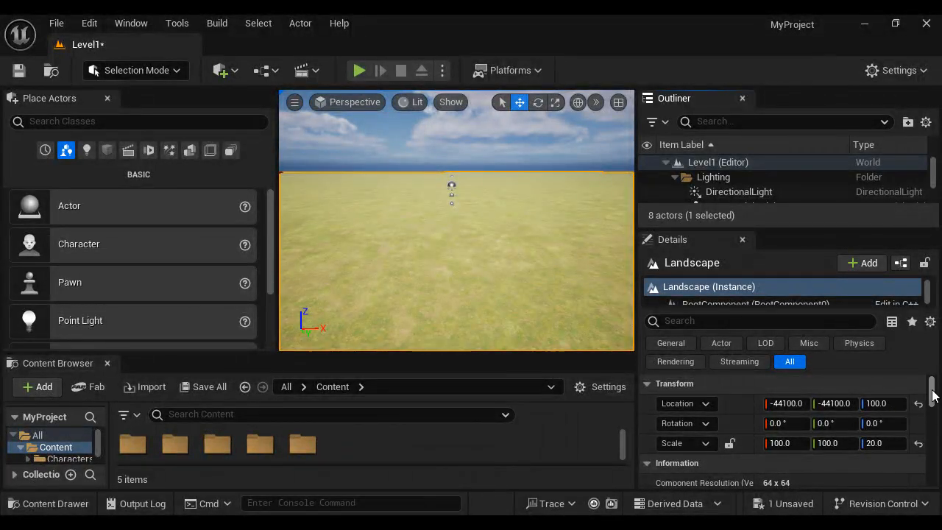
drag(933, 395, 824, 412)
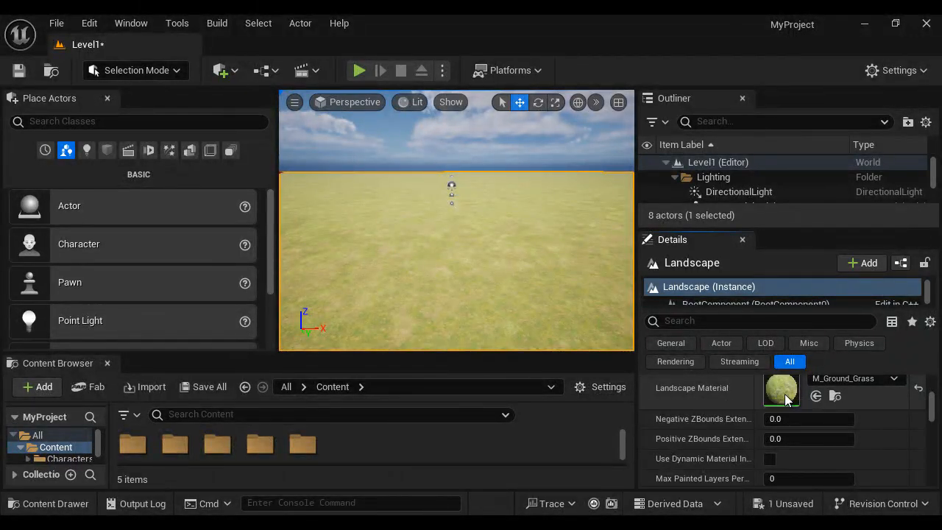
scroll(775, 394, up, 5)
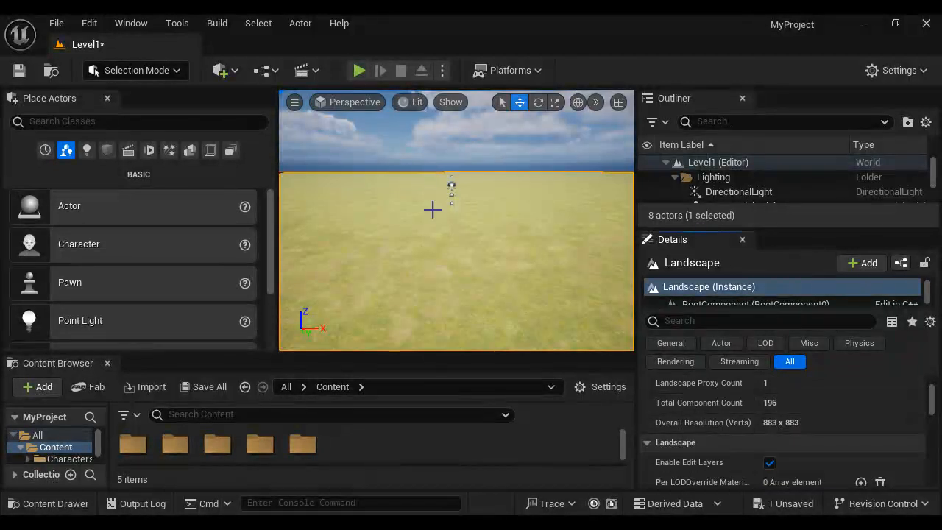
Delete the grass landscape from the level and switch to Landscape mode.
drag(739, 231, 740, 290)
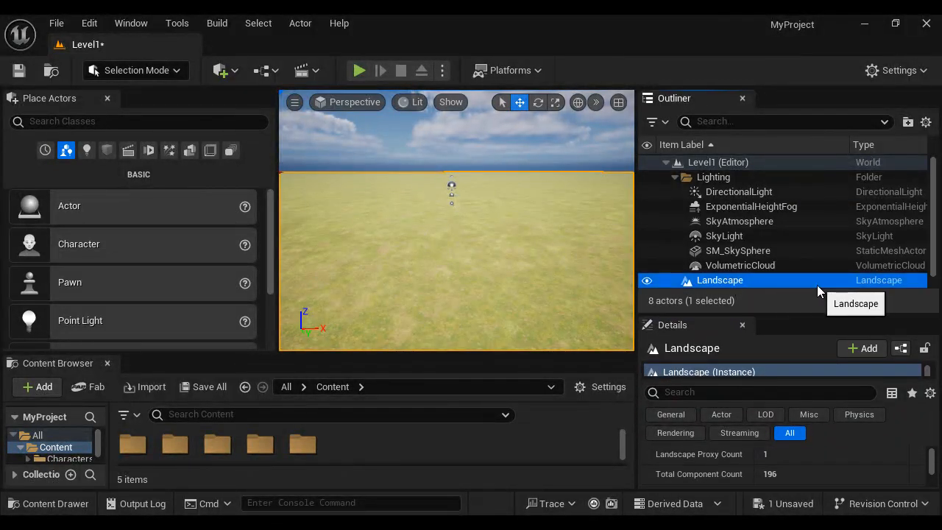
key(Delete)
click(183, 72)
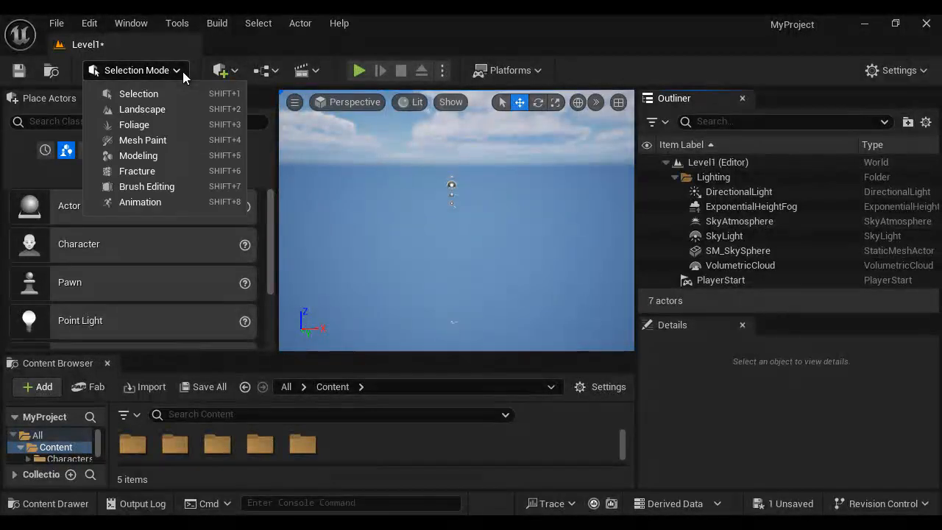
click(188, 112)
Set the new landscape's number of components to 1 × 1.
drag(274, 254, 417, 254)
scroll(343, 251, down, 4)
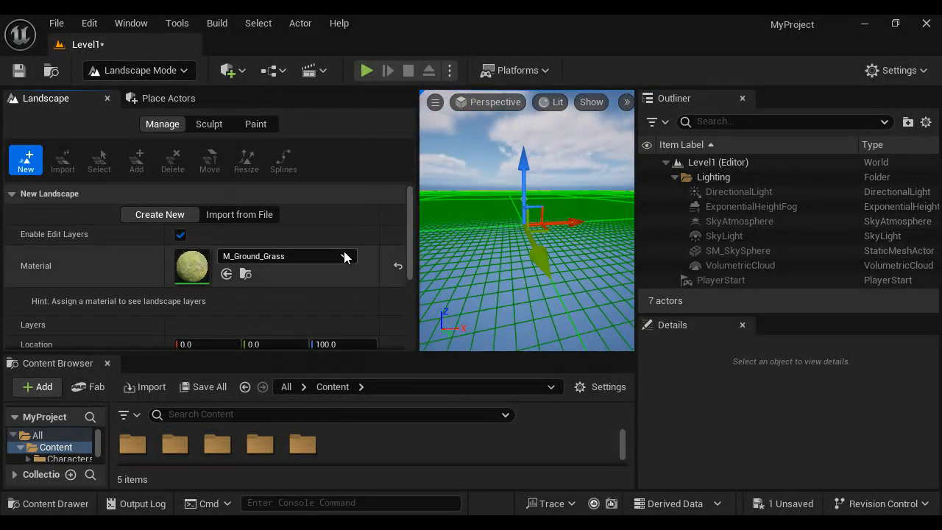
scroll(343, 250, down, 2)
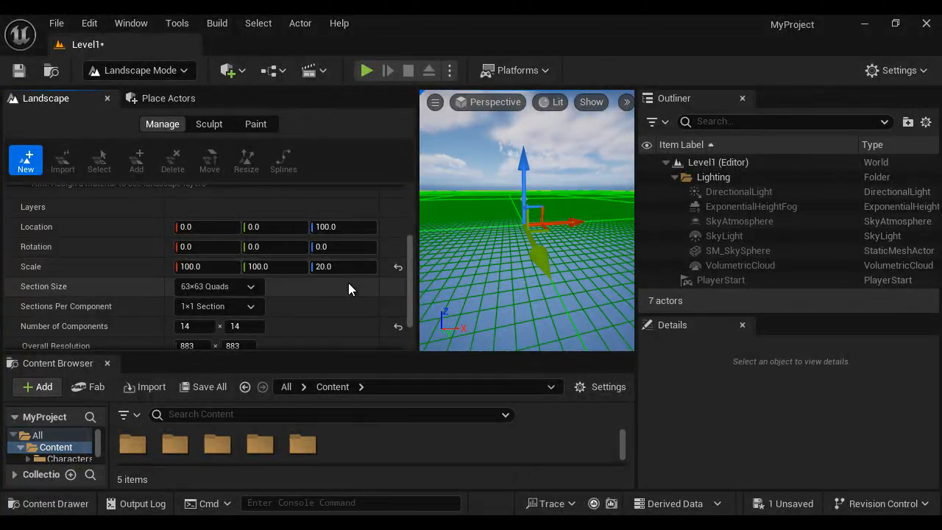
scroll(361, 291, down, 2)
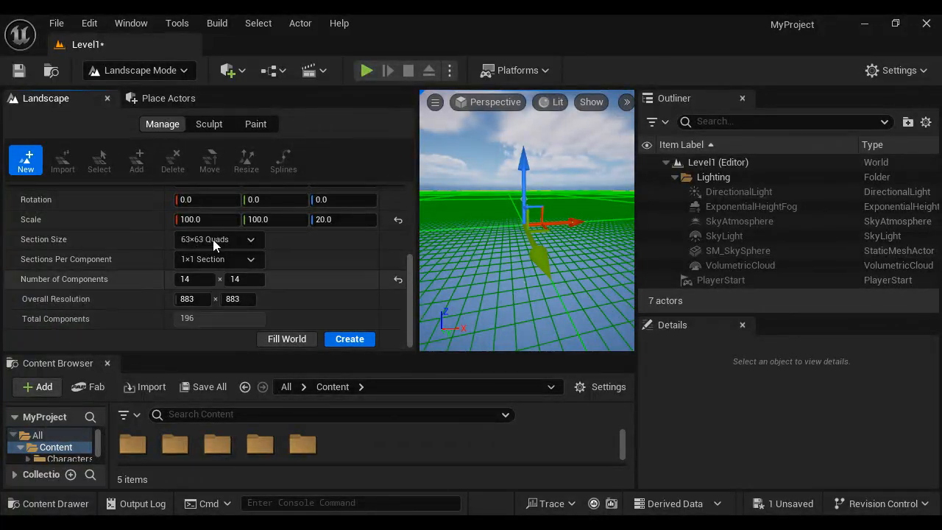
click(187, 281)
text(1)
key(Tab)
text(1)
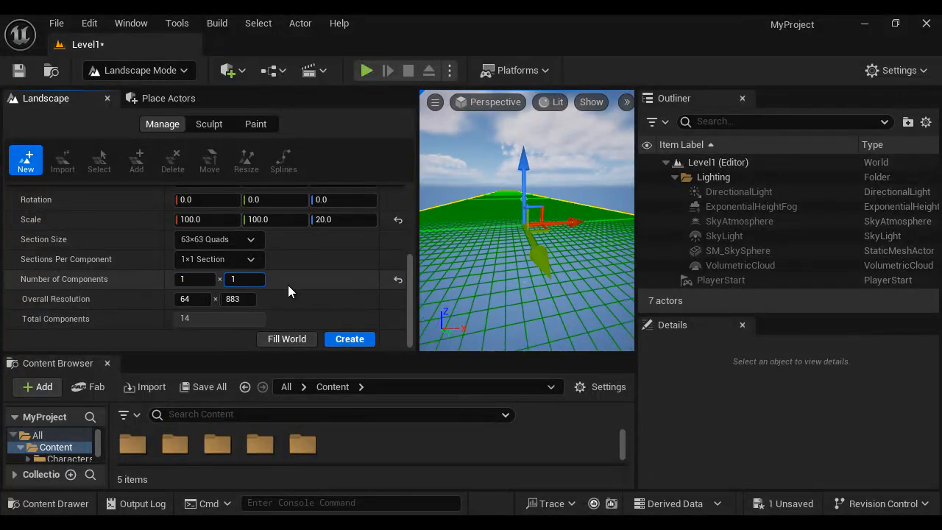
key(Return)
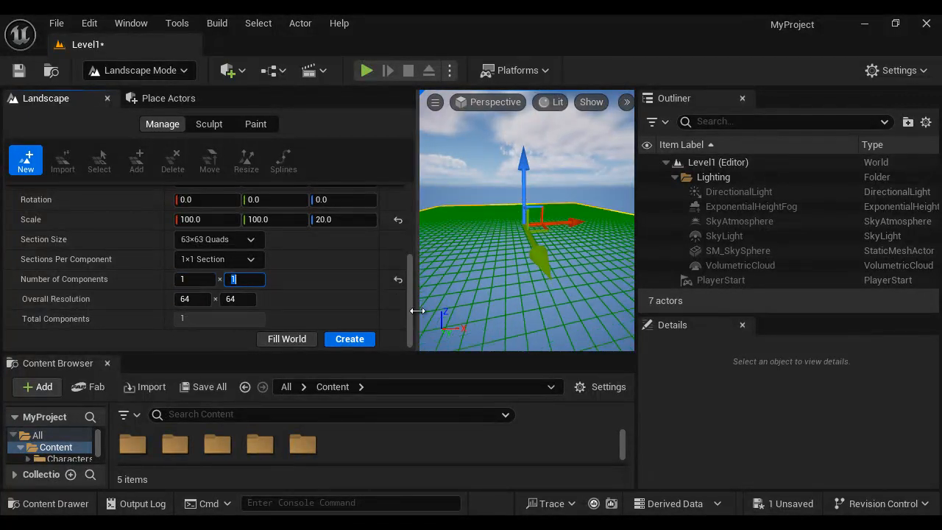
Set the new landscape's section size to 7×7 Quads and examine the quads in its preview grid.
drag(417, 311, 318, 310)
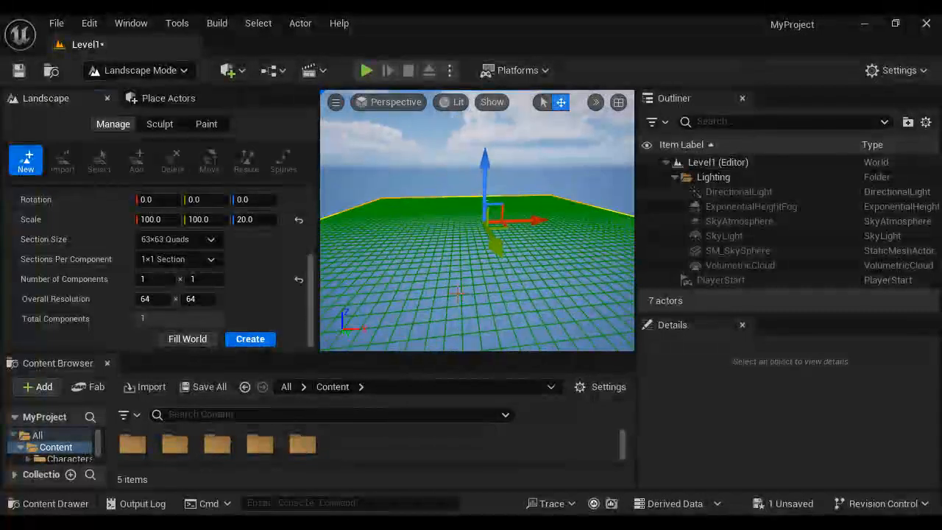
scroll(457, 293, down, 6)
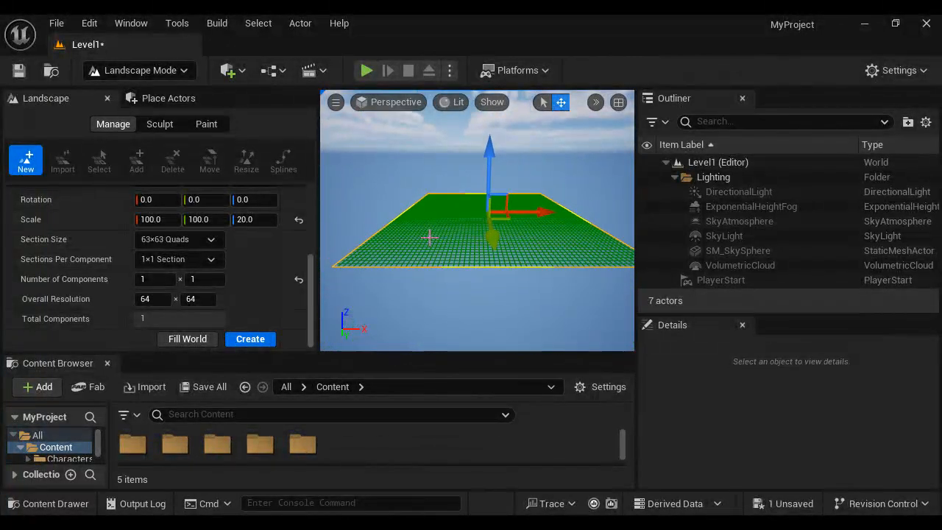
alt+drag(520, 252, 524, 297)
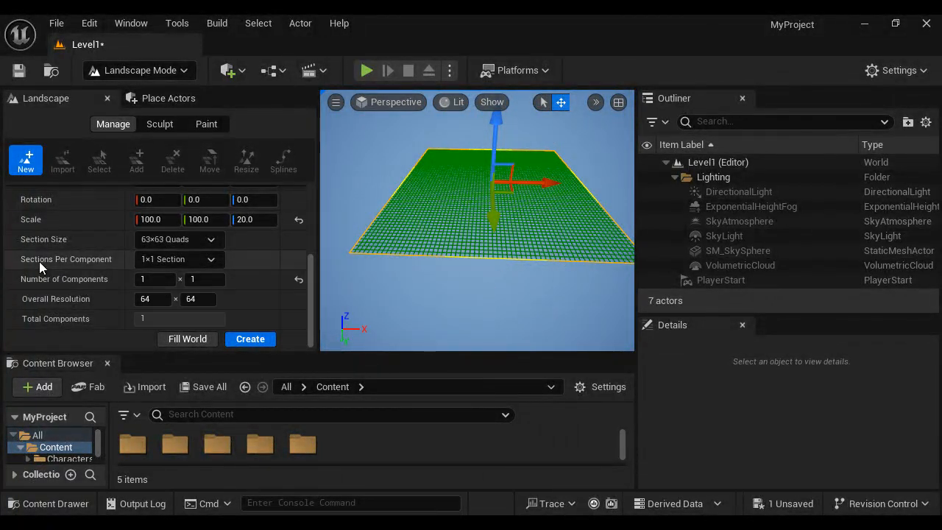
mouse_move(111, 263)
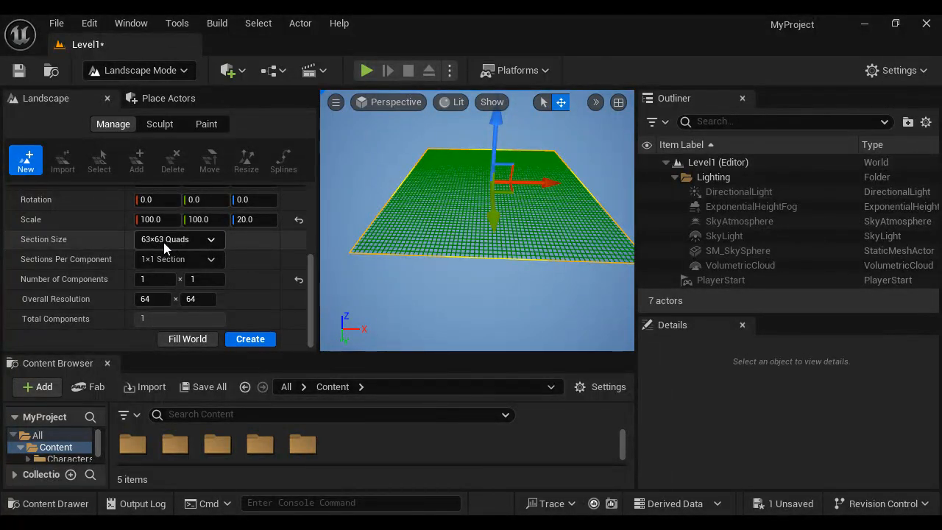
click(198, 240)
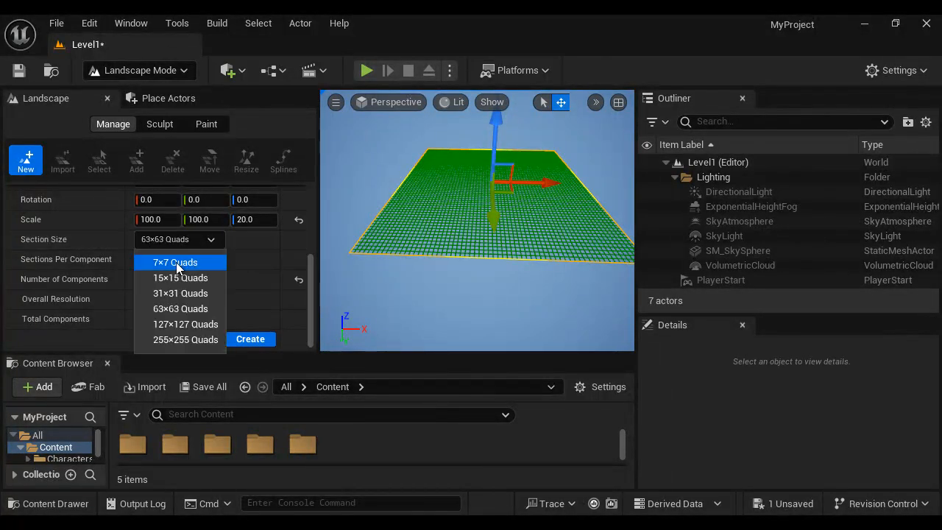
click(182, 262)
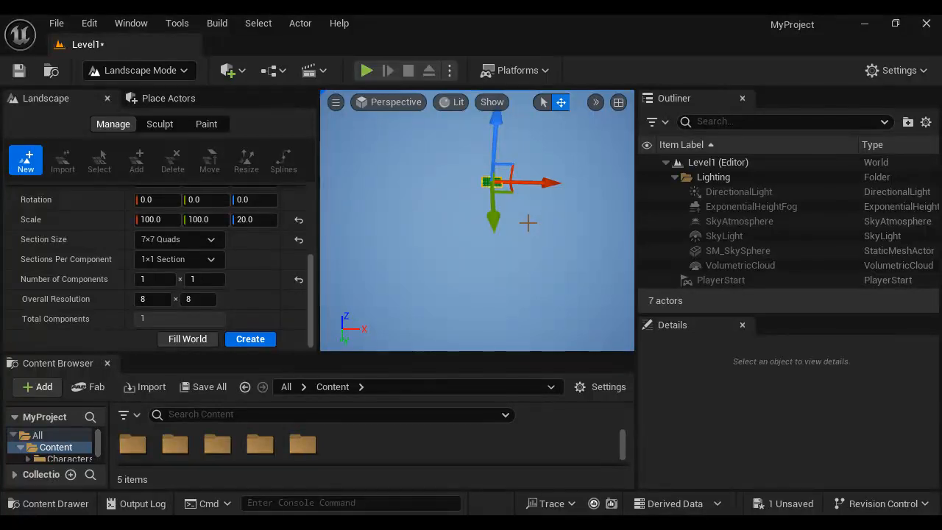
right_drag(537, 218, 553, 185)
key(w)
scroll(553, 186, up, 6)
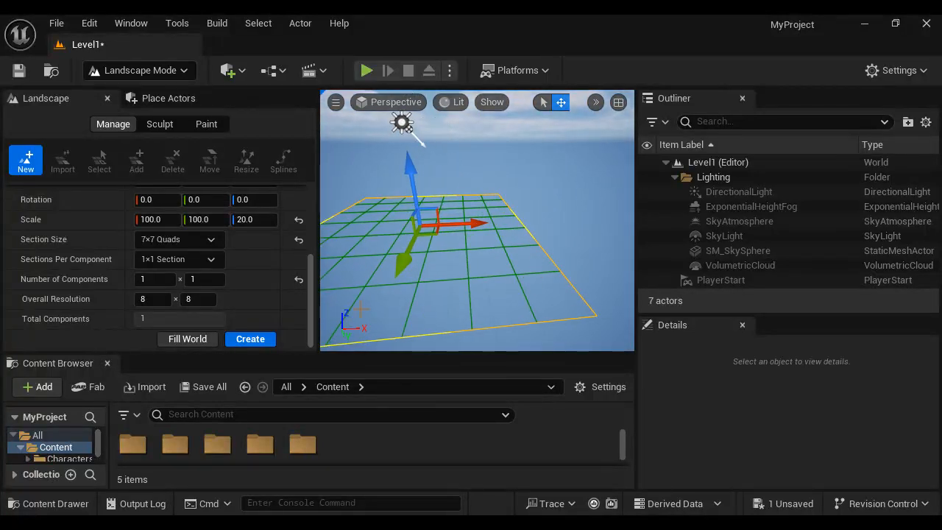
drag(636, 255, 785, 255)
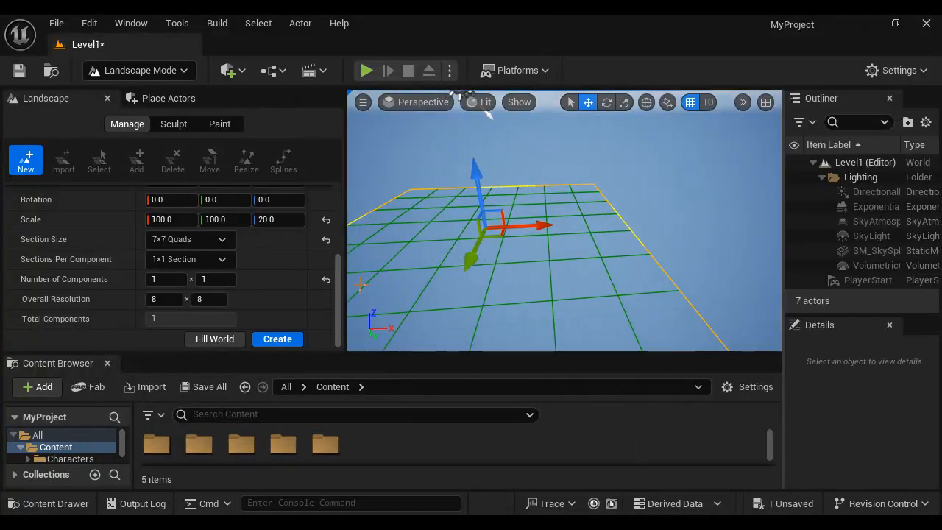
scroll(482, 268, down, 5)
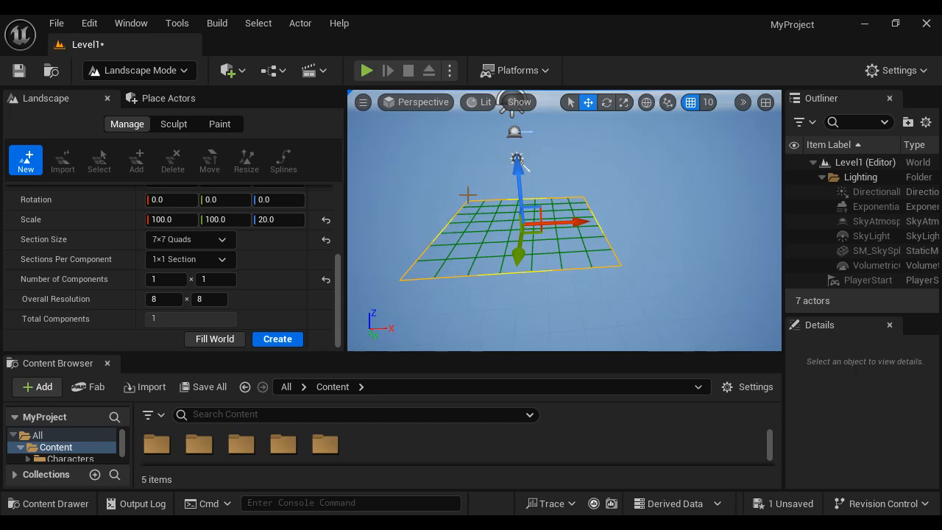
Set the new landscape's number of components to 2 × 2.
click(209, 298)
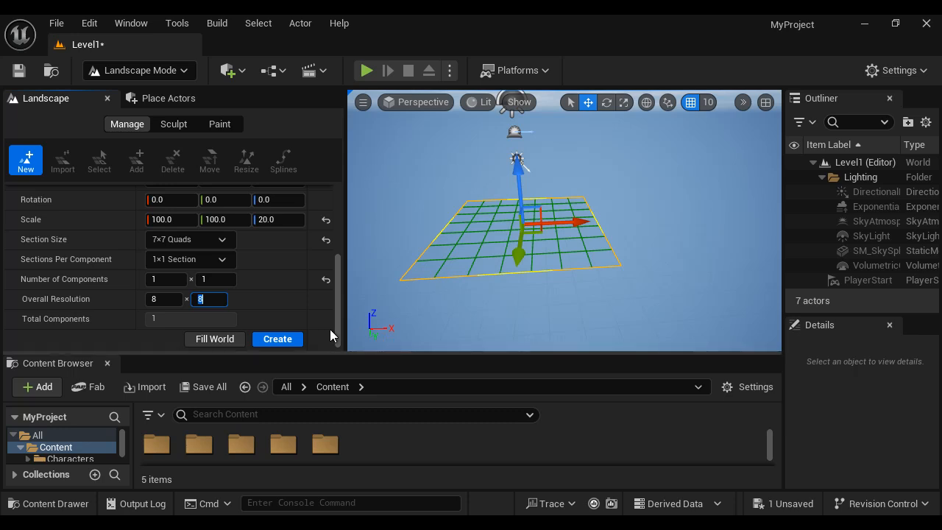
click(163, 279)
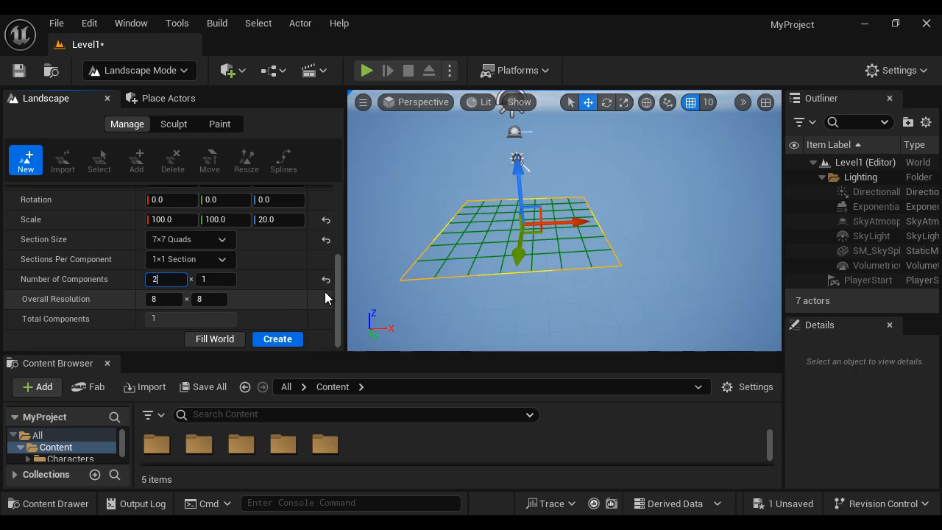
text(2)
key(Tab)
text(2)
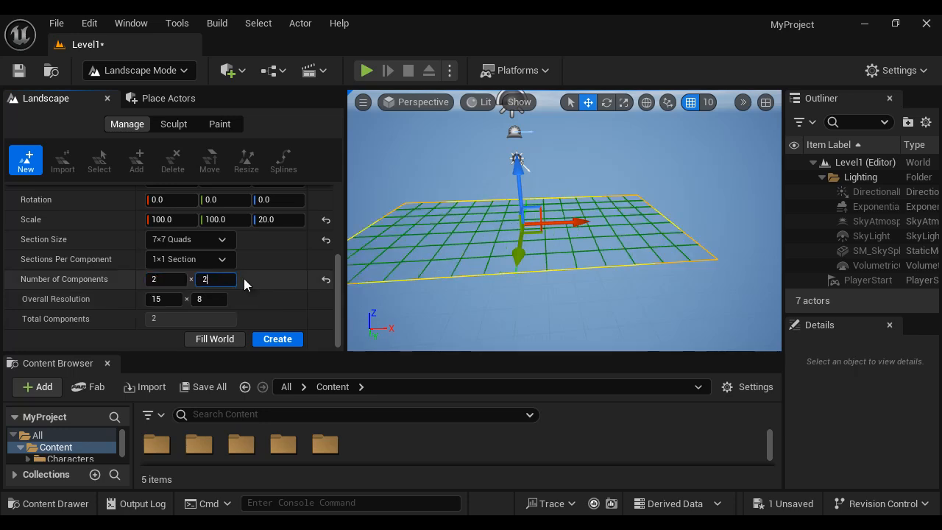
key(Return)
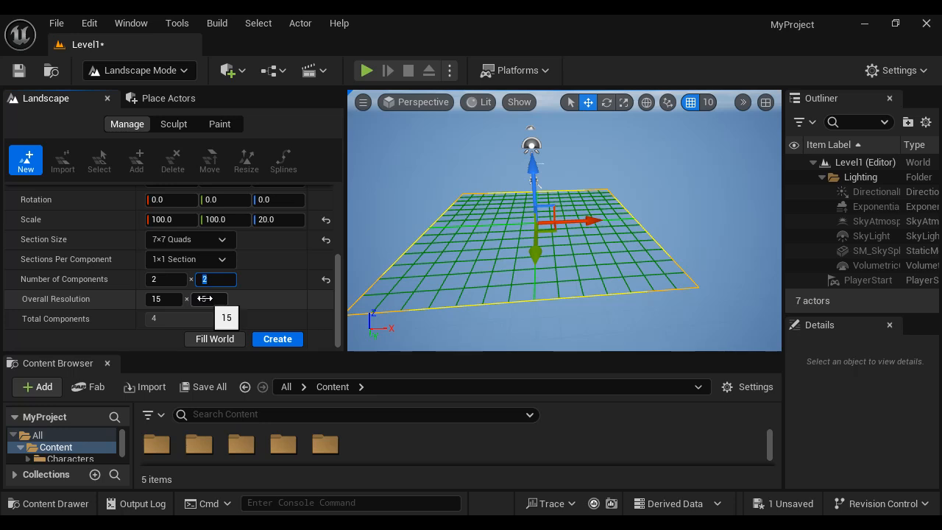
scroll(469, 320, down, 2)
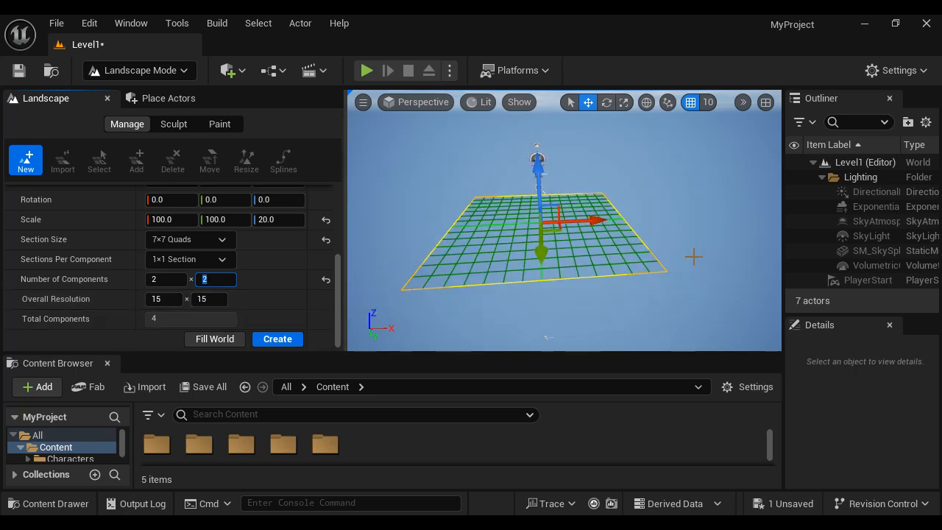
Set the new landscape's number of components to 4 × 4.
scroll(680, 272, up, 2)
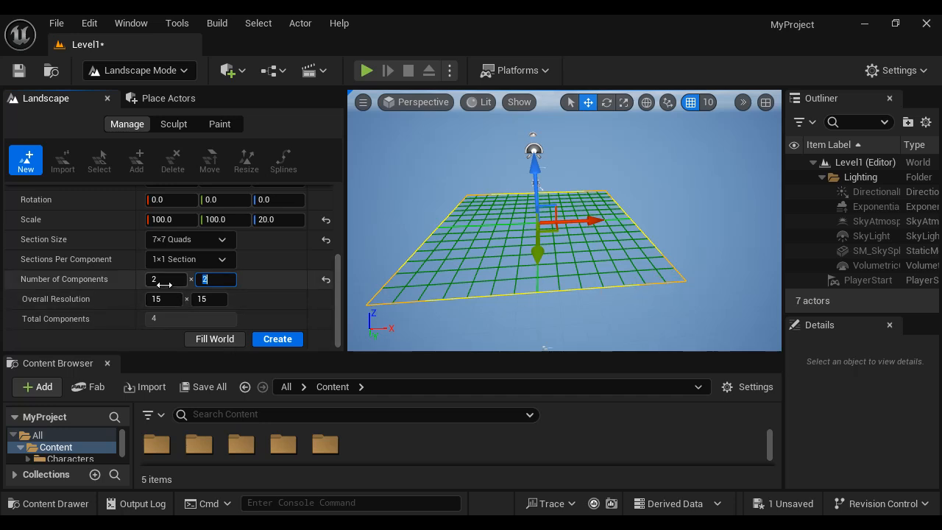
text(4)
key(Tab)
text(4)
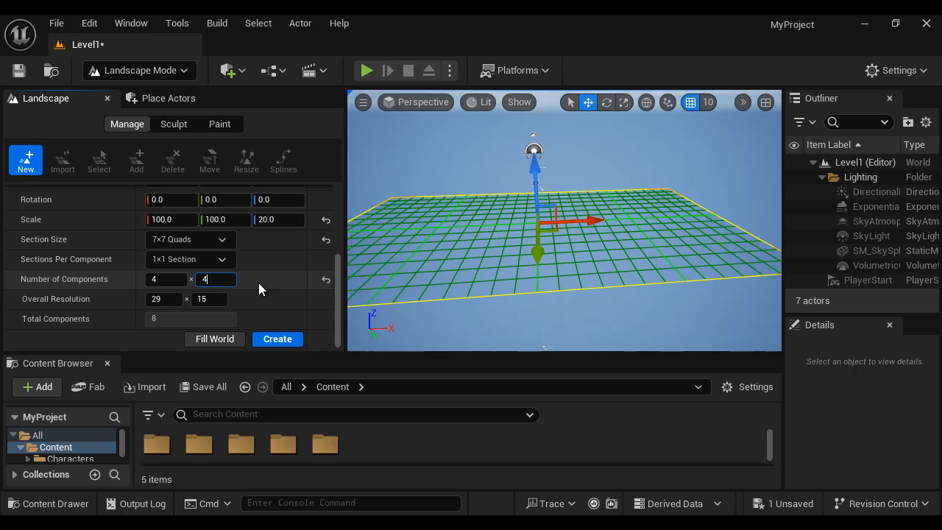
key(Return)
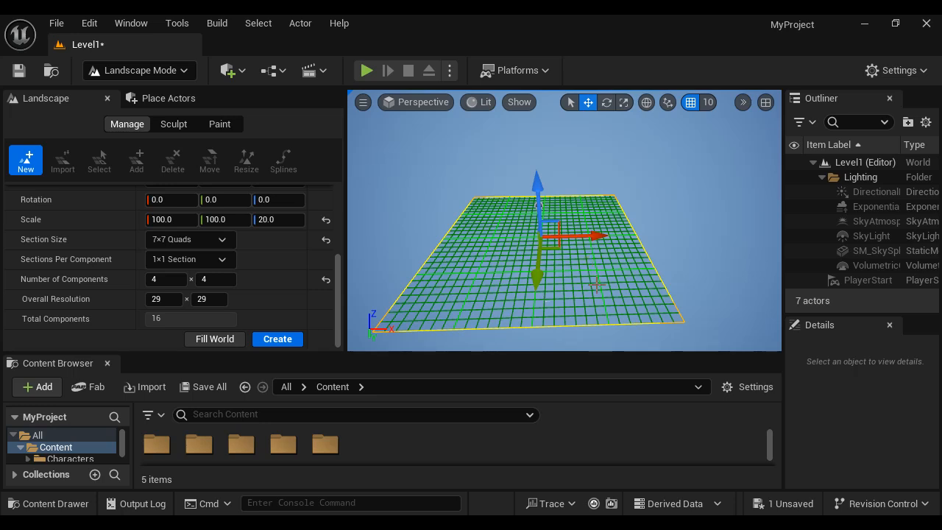
Reset the section size to the default 63×63 Quads and the number of components to the default 8 × 8.
click(326, 240)
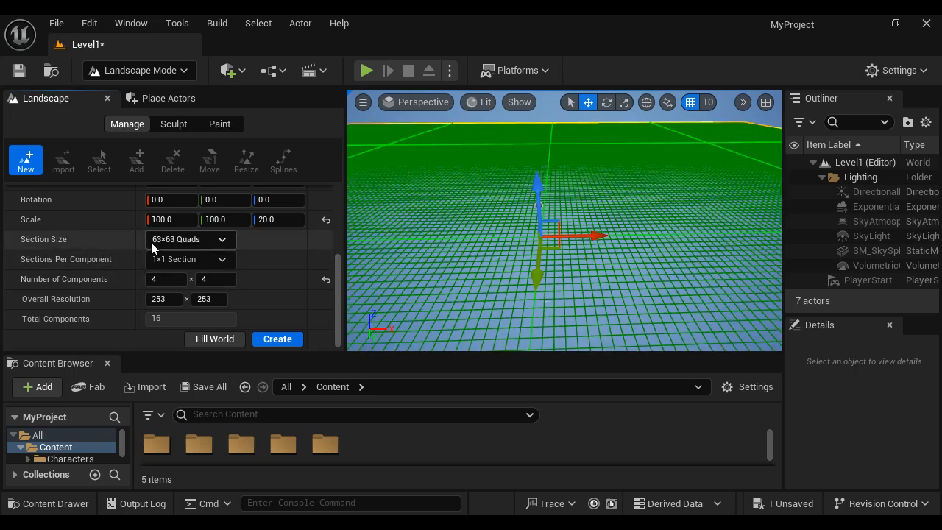
scroll(544, 256, up, 5)
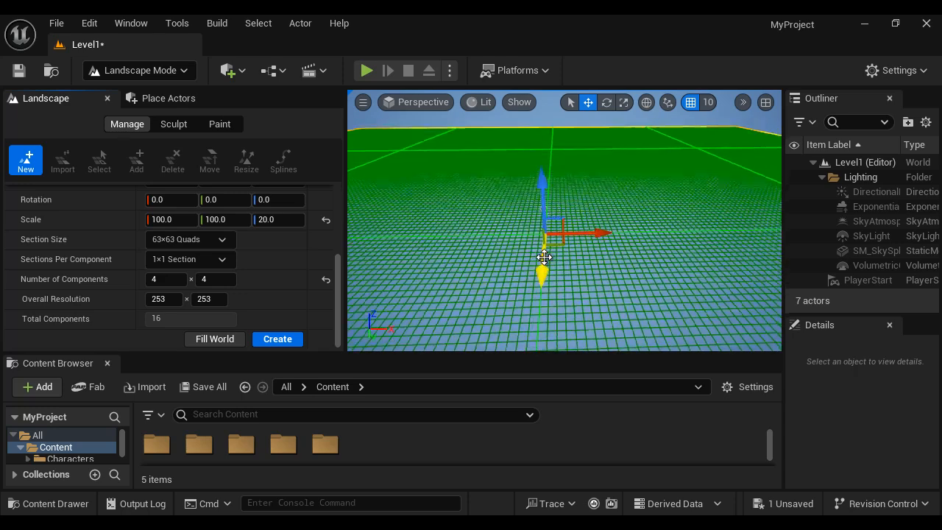
scroll(544, 257, down, 5)
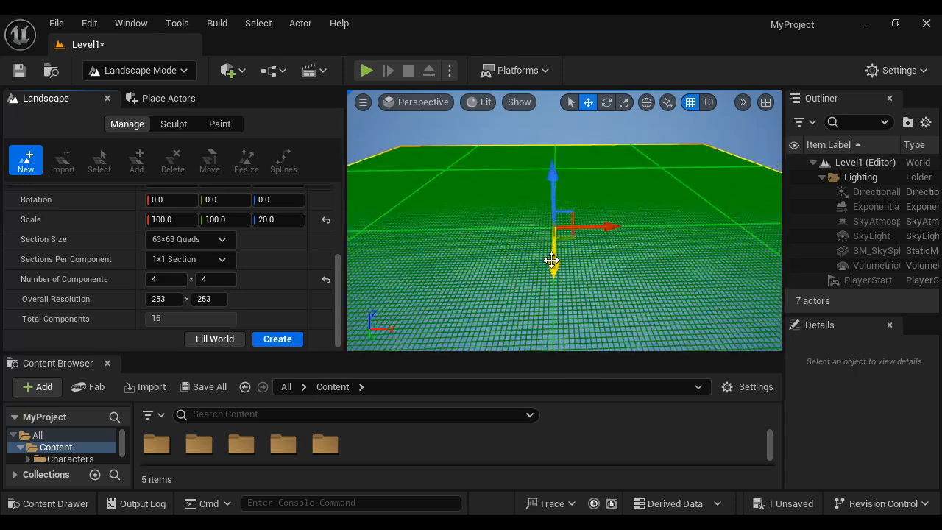
scroll(552, 259, down, 4)
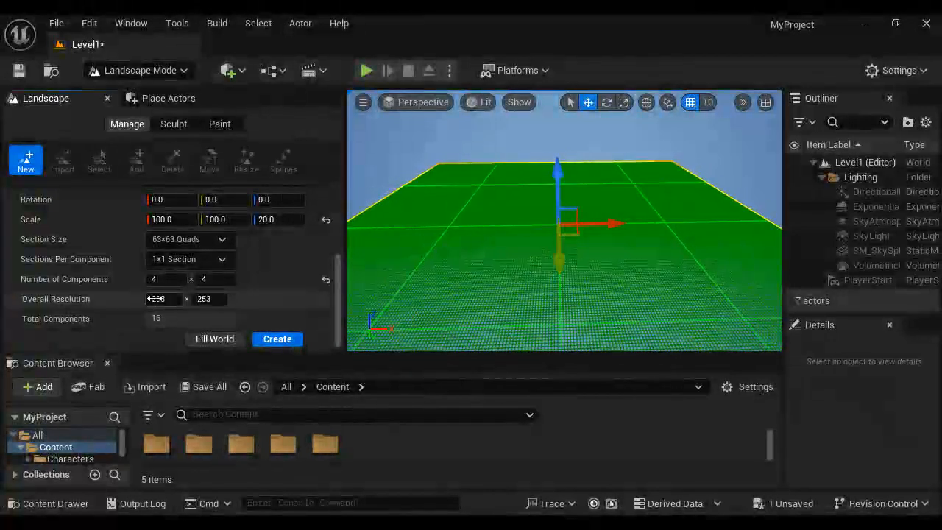
click(325, 280)
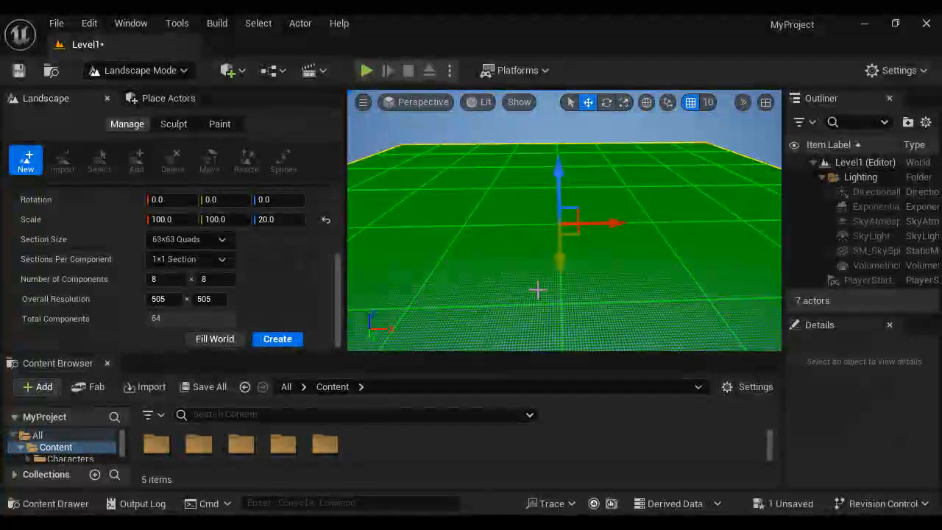
right_drag(538, 295, 549, 319)
key(s)
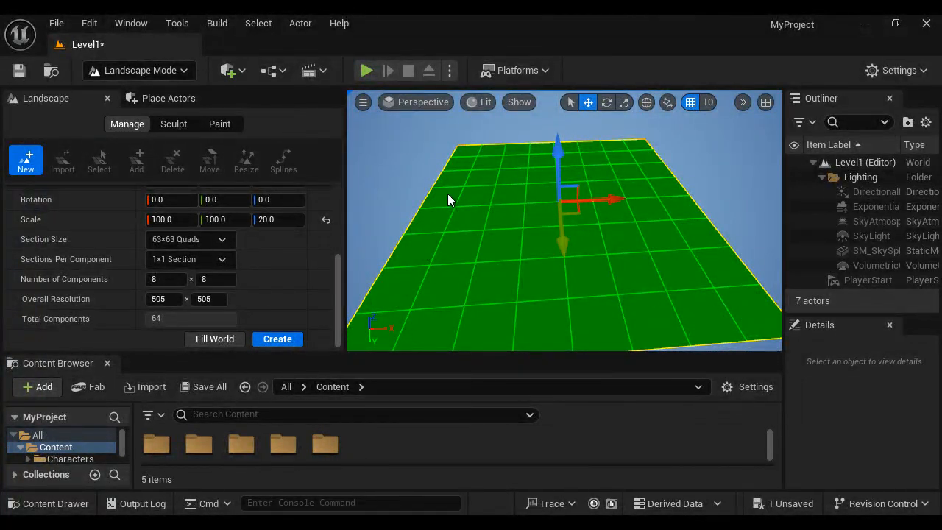
Switch to the Calculator app and multiply 8 components by the 63-quad section size to check the landscape's overall resolution.
click(159, 279)
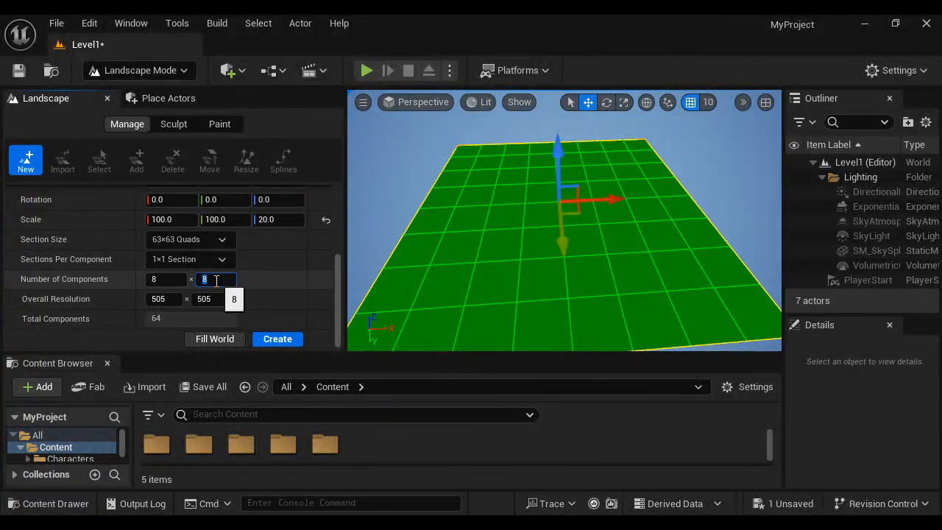
key(Tab)
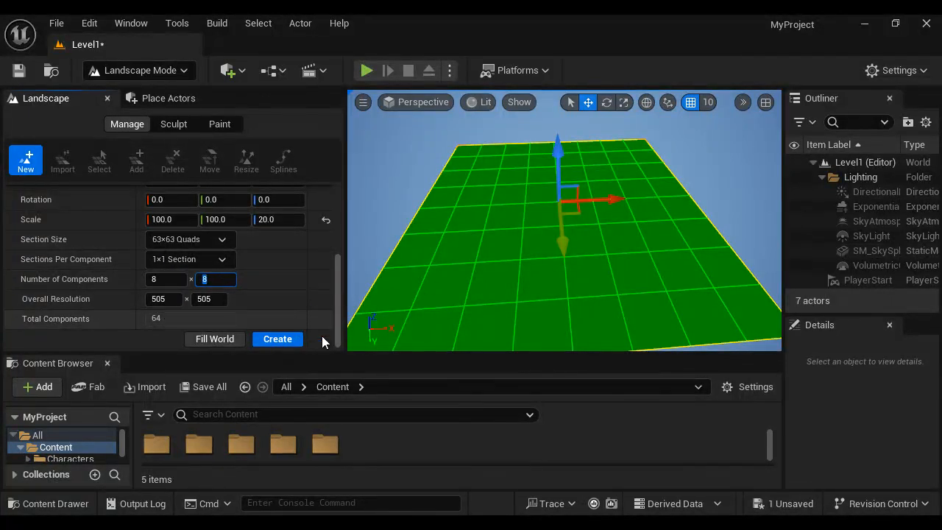
key(super)
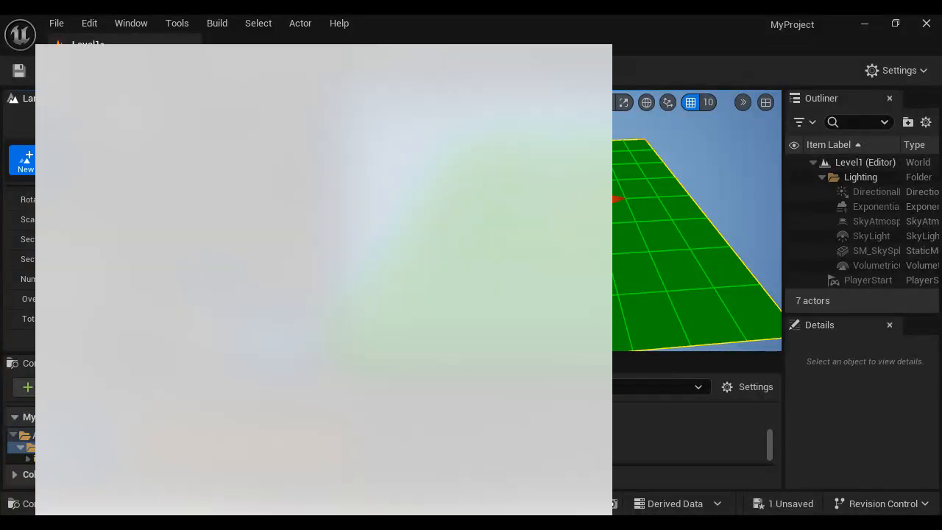
text(ca)
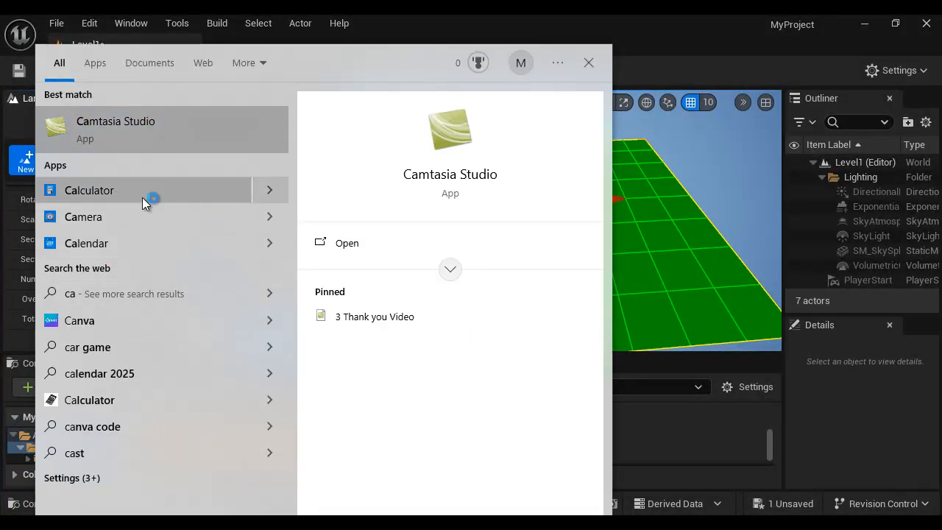
click(142, 194)
click(459, 370)
click(573, 370)
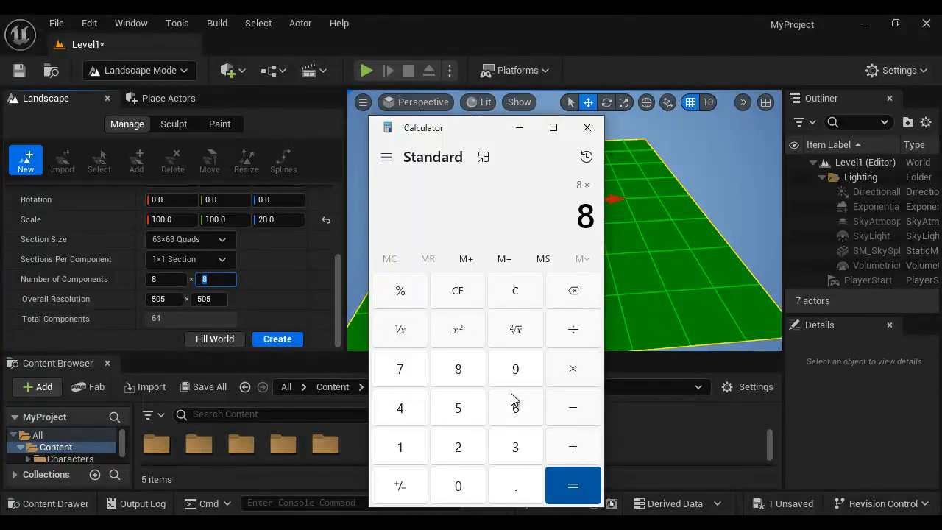
click(517, 411)
click(514, 448)
click(577, 483)
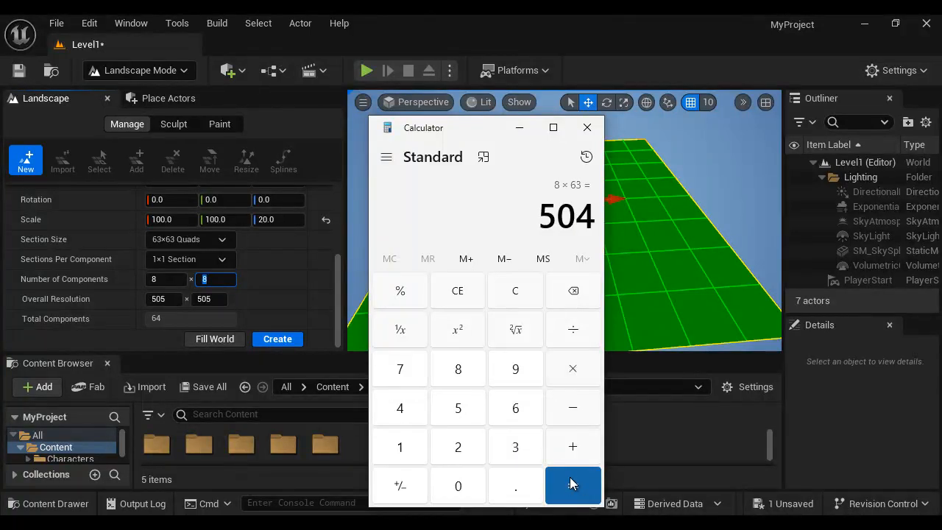
click(587, 127)
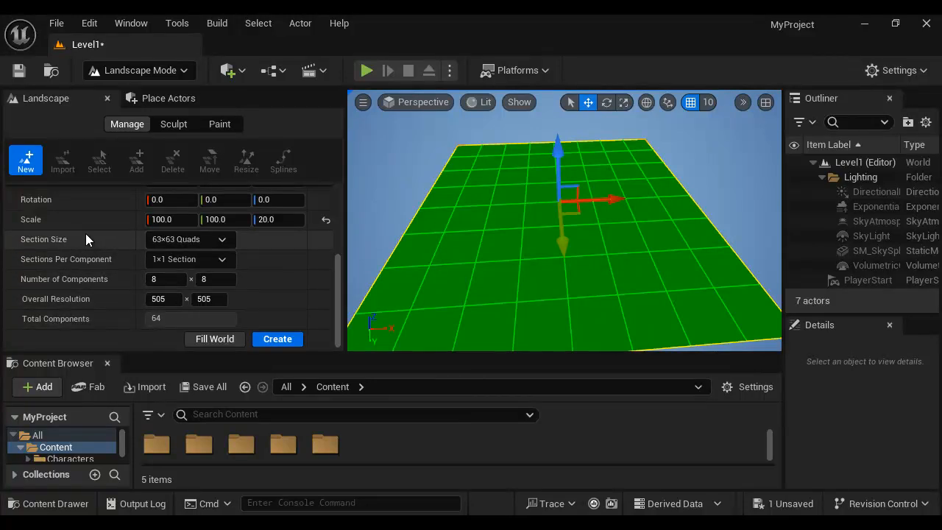
Create the landscape with 63×63 Quads sections and 8 × 8 components, and sculpt raised hills across its surface.
click(285, 341)
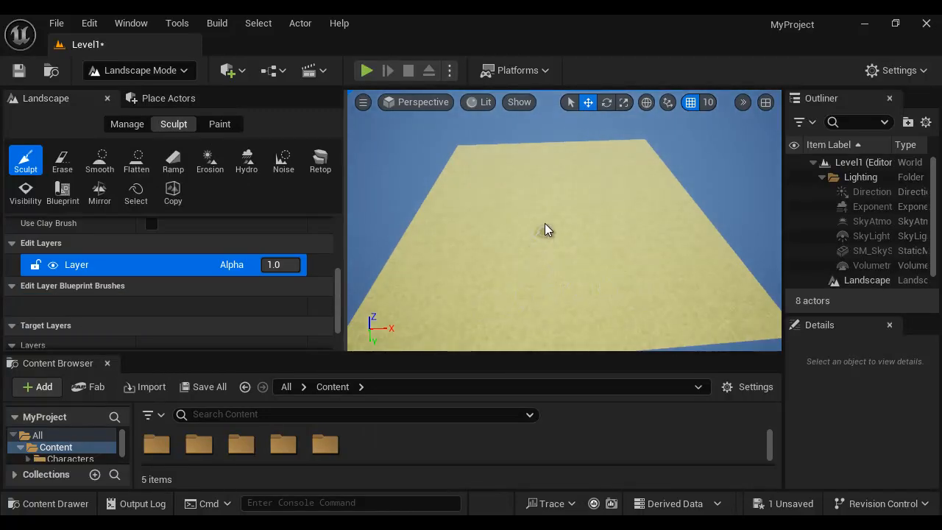
key(w)
right_drag(561, 246, 564, 245)
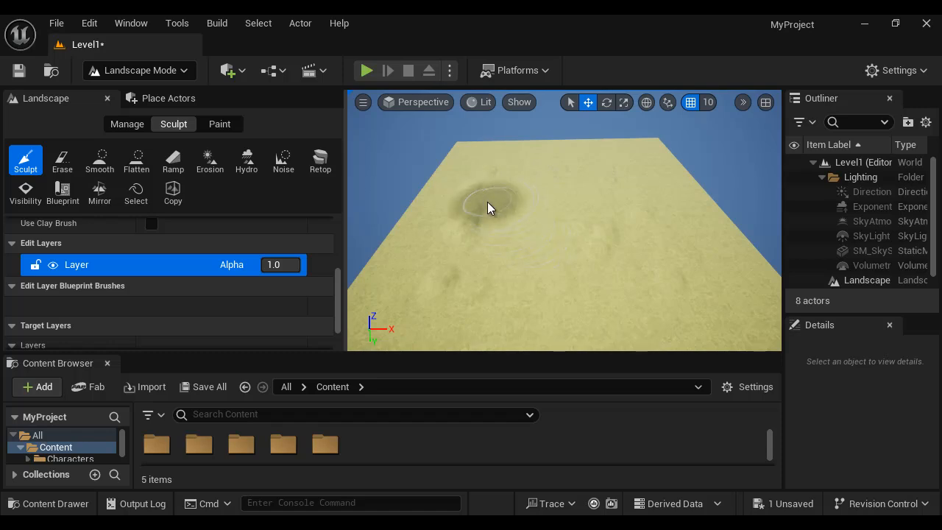
mouse_move(484, 198)
mouse_down()
mouse_move(430, 221)
mouse_move(413, 294)
mouse_move(582, 295)
mouse_move(550, 173)
mouse_move(654, 185)
mouse_move(655, 248)
mouse_move(626, 315)
mouse_move(634, 189)
mouse_move(624, 164)
mouse_move(496, 162)
mouse_move(523, 169)
mouse_up()
mouse_move(551, 287)
mouse_down()
mouse_move(595, 280)
mouse_move(527, 275)
mouse_up()
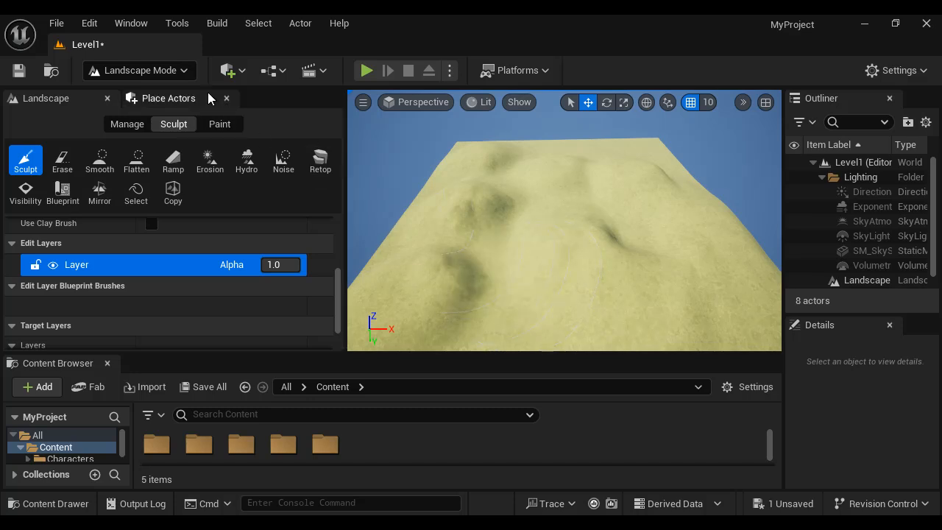
Switch to Selection mode and delete the sculpted landscape from the level.
click(186, 71)
click(185, 92)
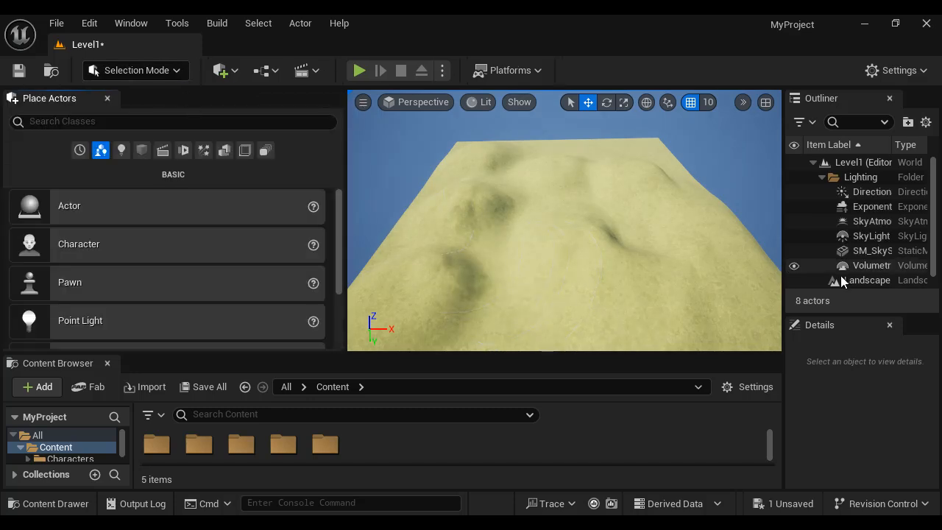
click(875, 281)
key(Delete)
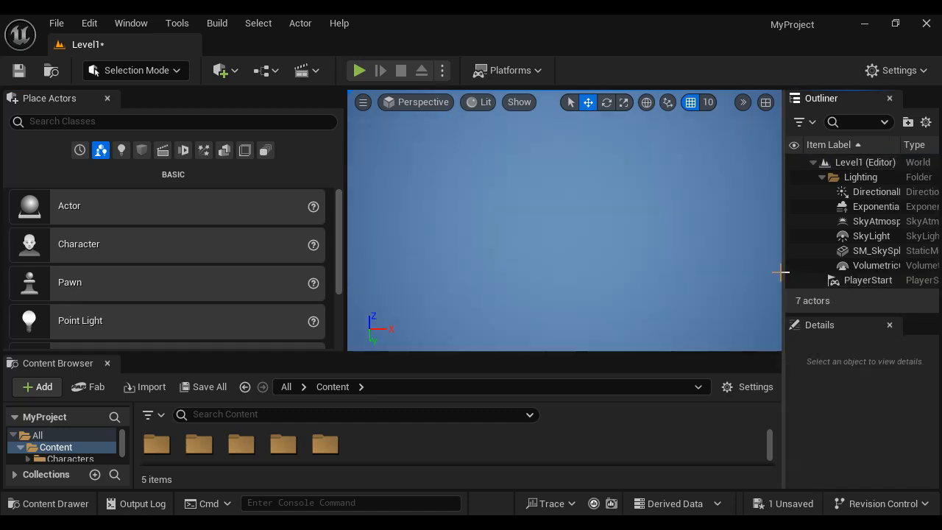
Return to Landscape mode and set the new landscape to Import from File, using the 840×840 heightmap.
click(176, 73)
click(162, 111)
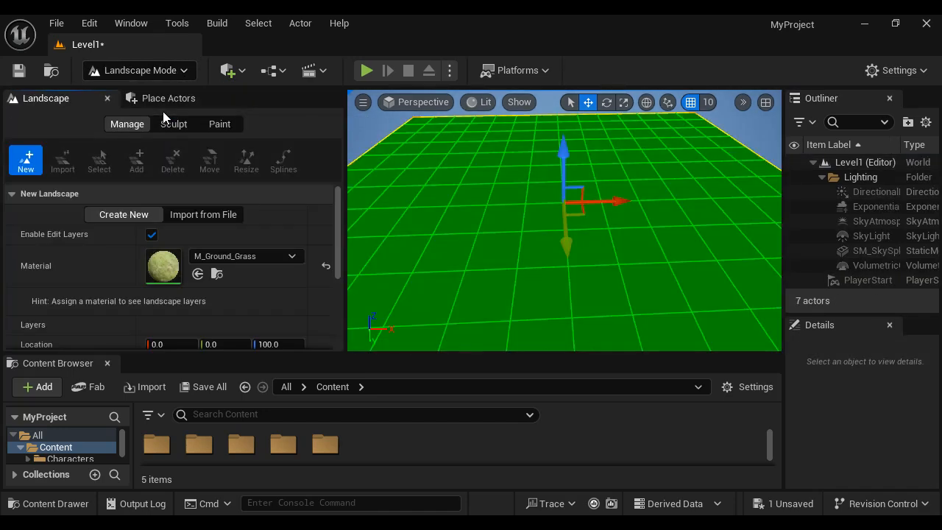
click(215, 213)
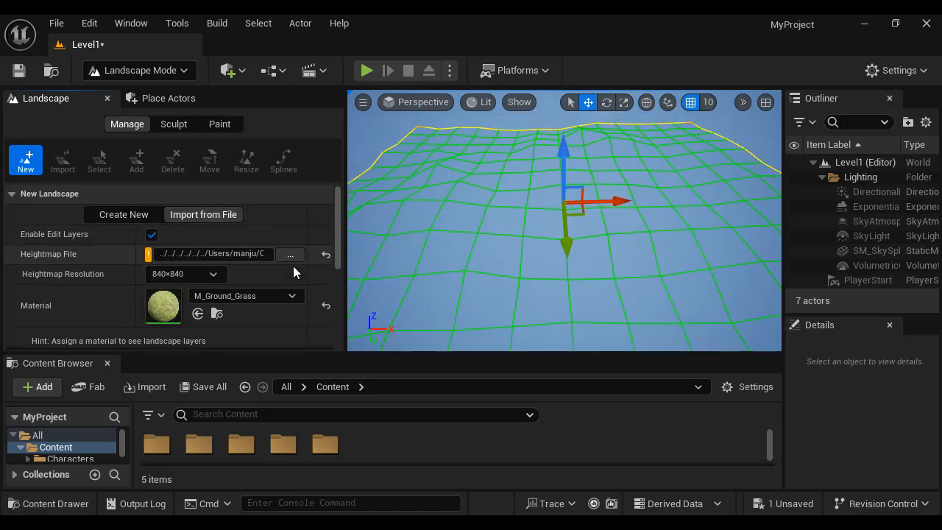
Reset the heightmap landscape's scale to the default 100.0, import it and examine the resulting terrain.
scroll(339, 255, down, 3)
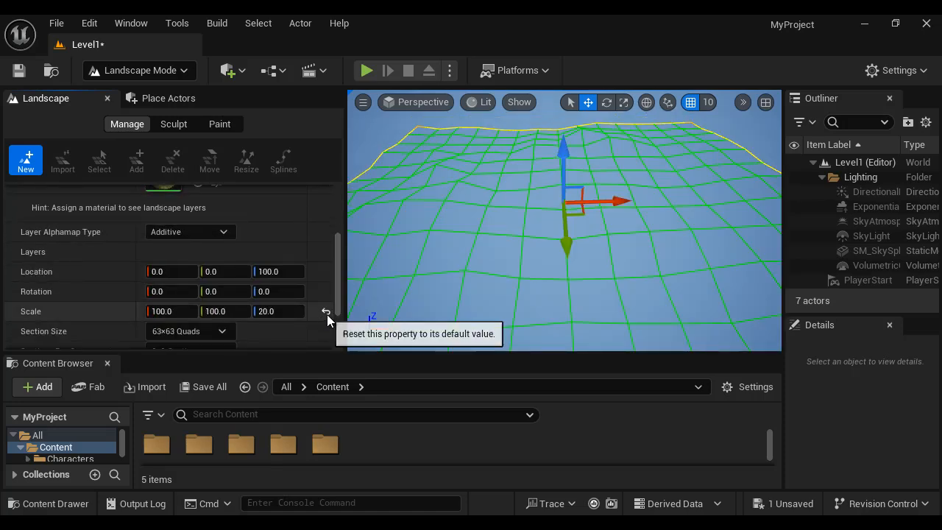
click(326, 311)
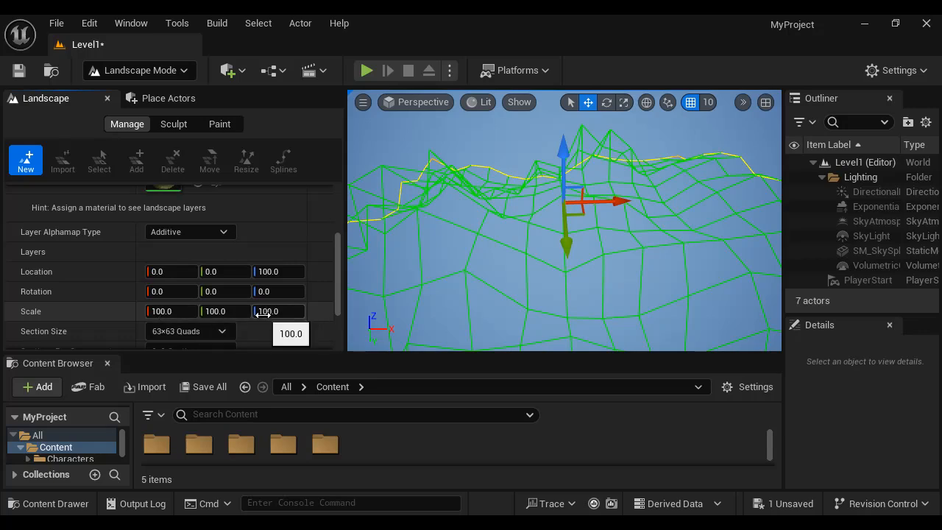
scroll(338, 309, down, 3)
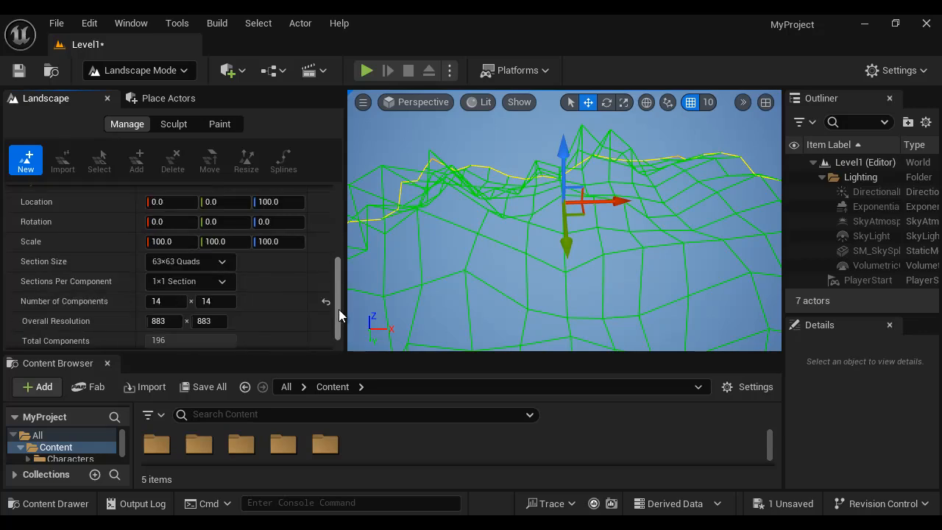
click(280, 340)
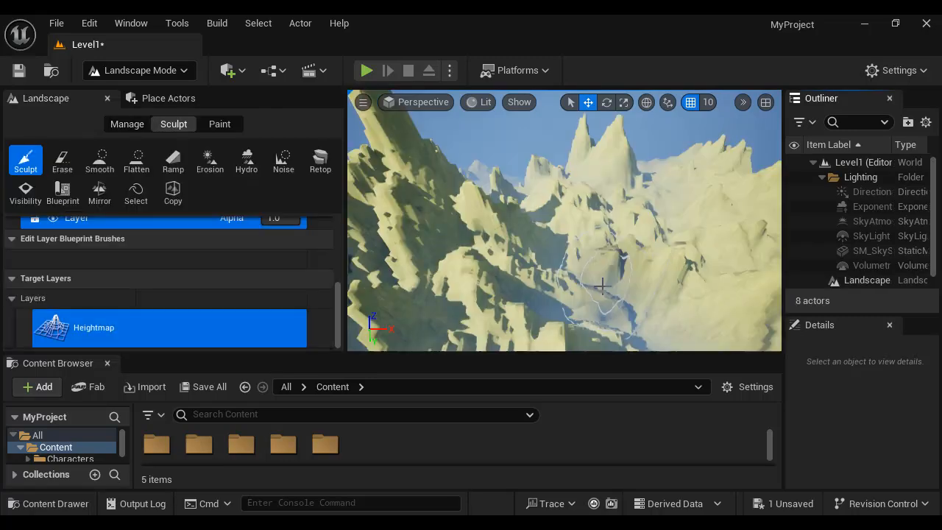
right_drag(639, 284, 671, 245)
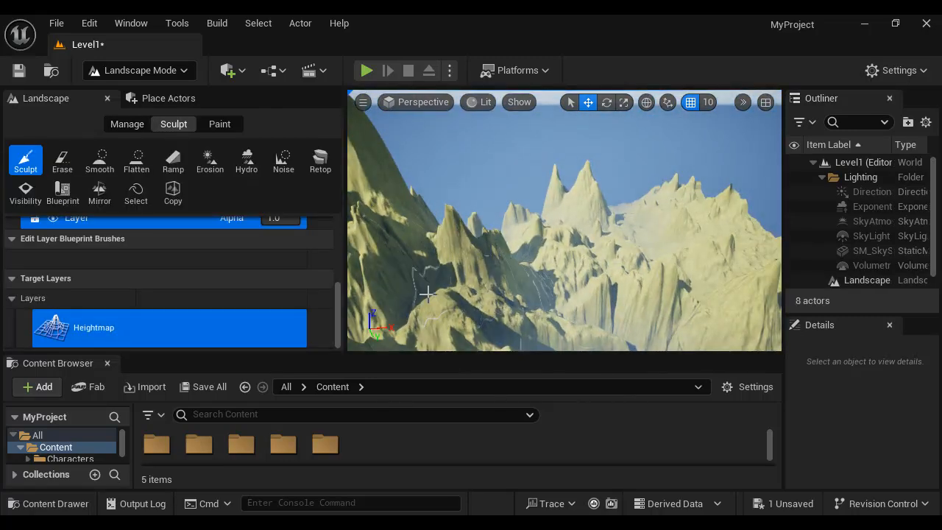
scroll(304, 297, up, 6)
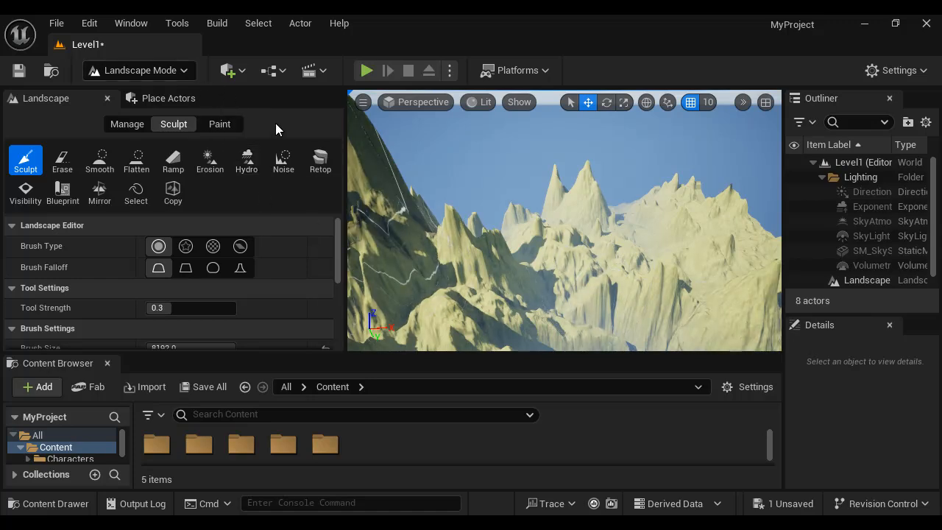
Switch to Selection mode and delete the landscape imported at the default scale.
click(187, 71)
click(147, 92)
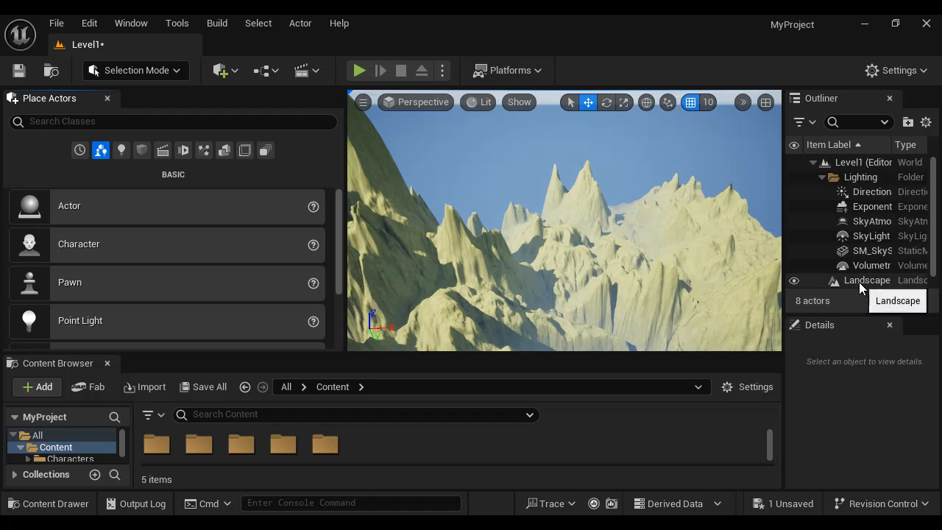
click(896, 282)
key(Delete)
Set the heightmap landscape's Z scale to 20 in Landscape mode, import it and look around the terrain.
click(176, 74)
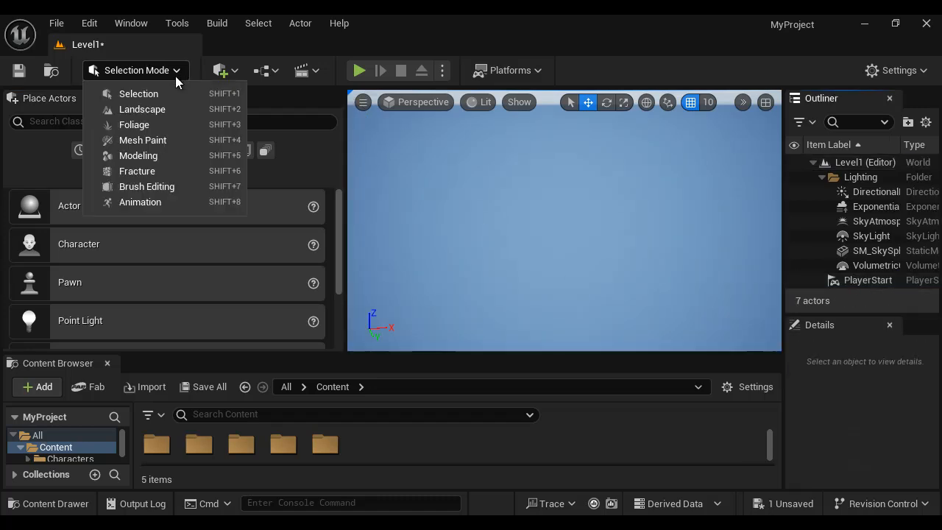
click(173, 110)
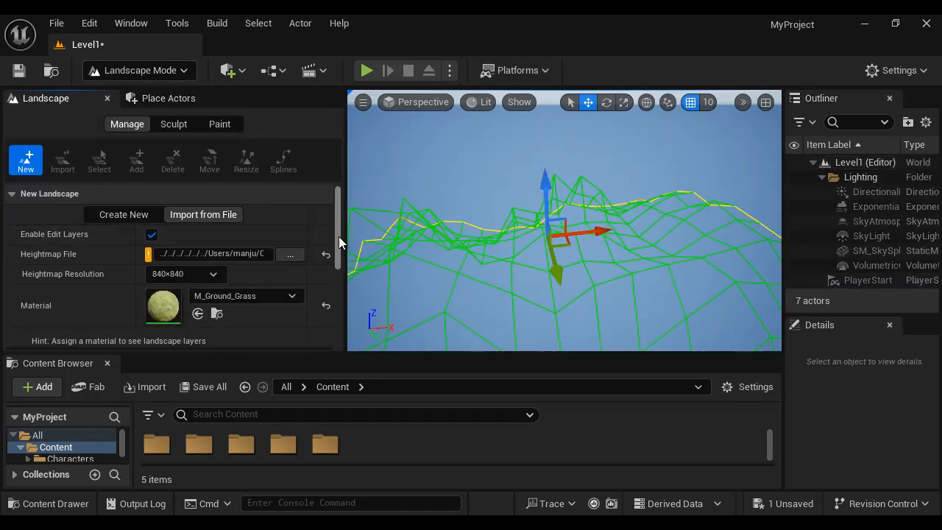
drag(338, 236, 338, 293)
click(292, 281)
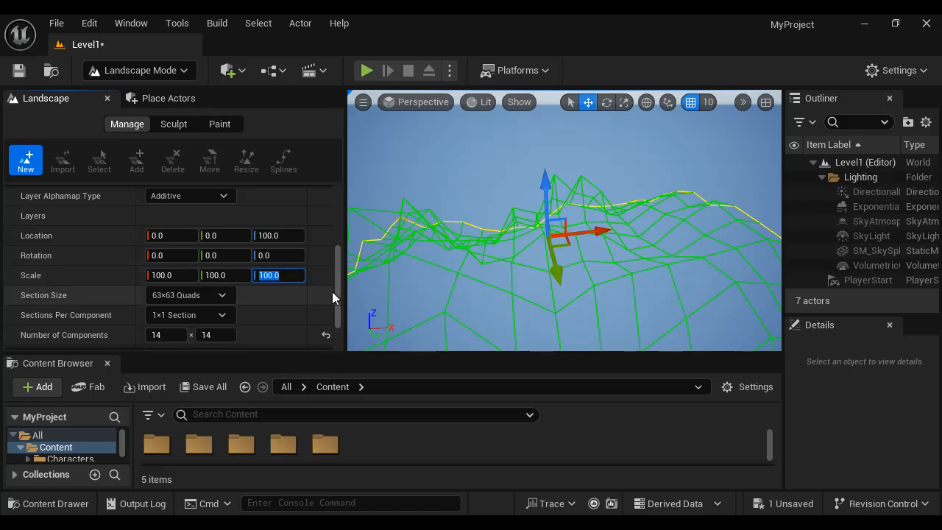
text(20)
drag(336, 297, 340, 320)
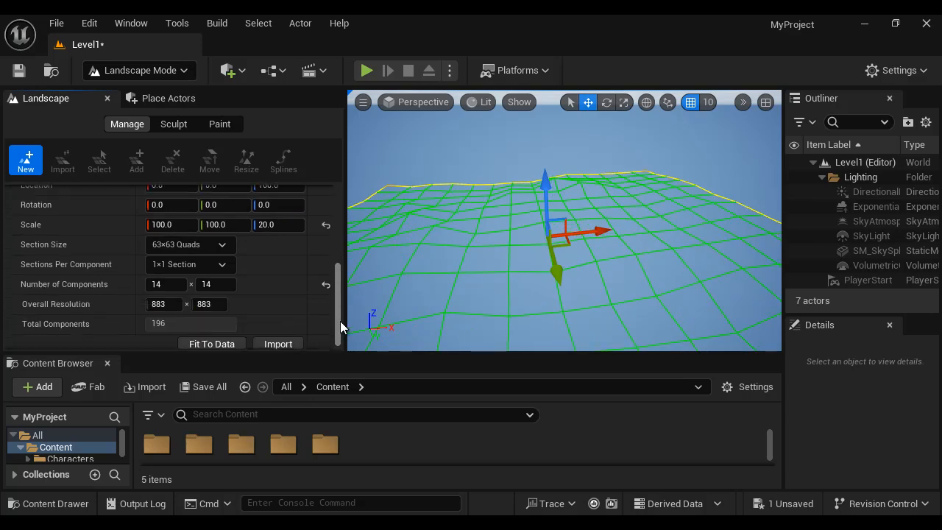
click(297, 336)
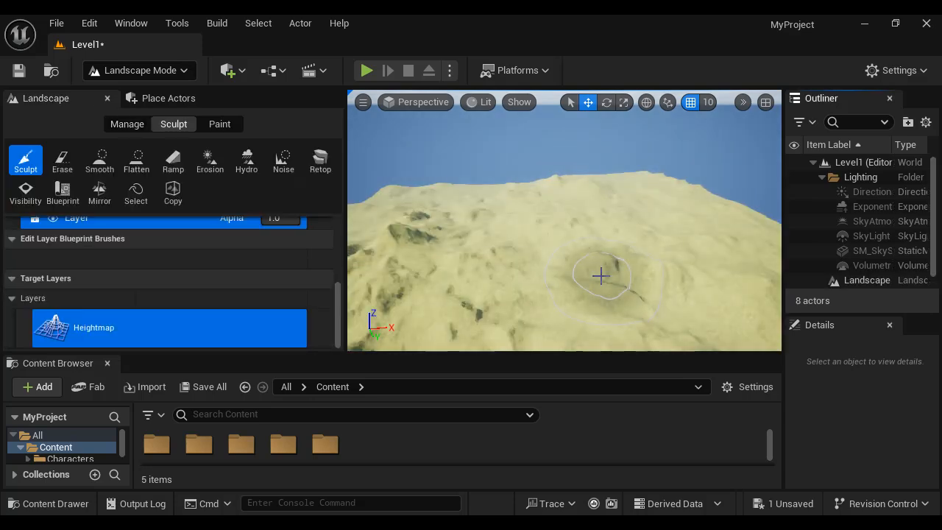
right_drag(531, 285, 691, 272)
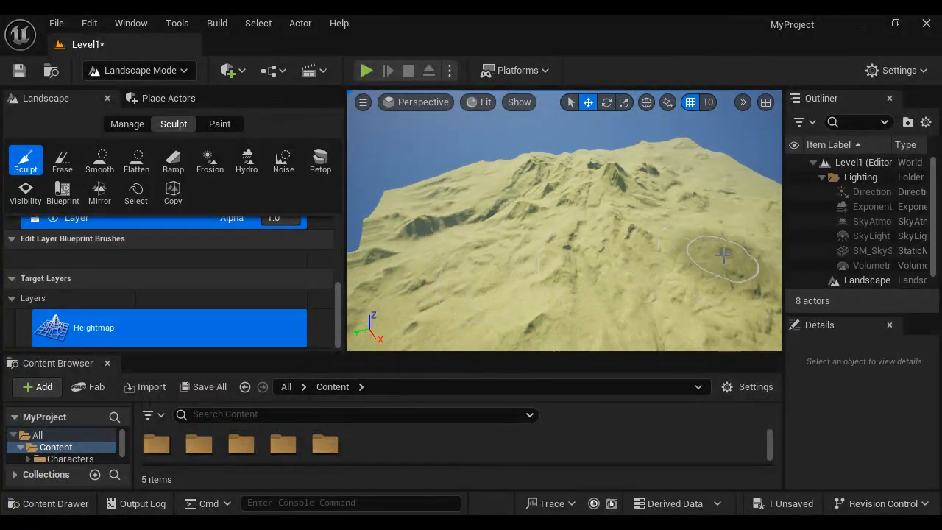
In Selection mode, select PlayerStart and play-test the level, running and jumping the character over the imported landscape.
click(187, 74)
click(168, 92)
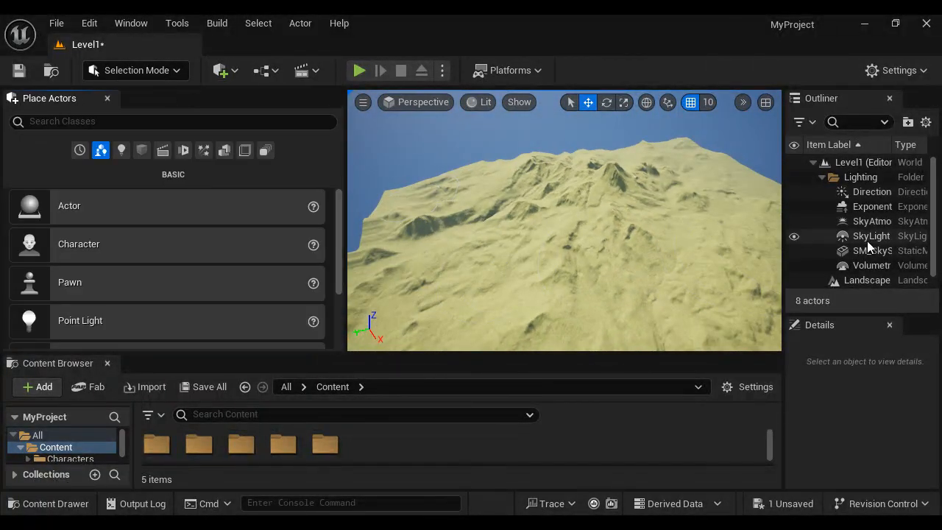
scroll(866, 280, down, 1)
click(868, 280)
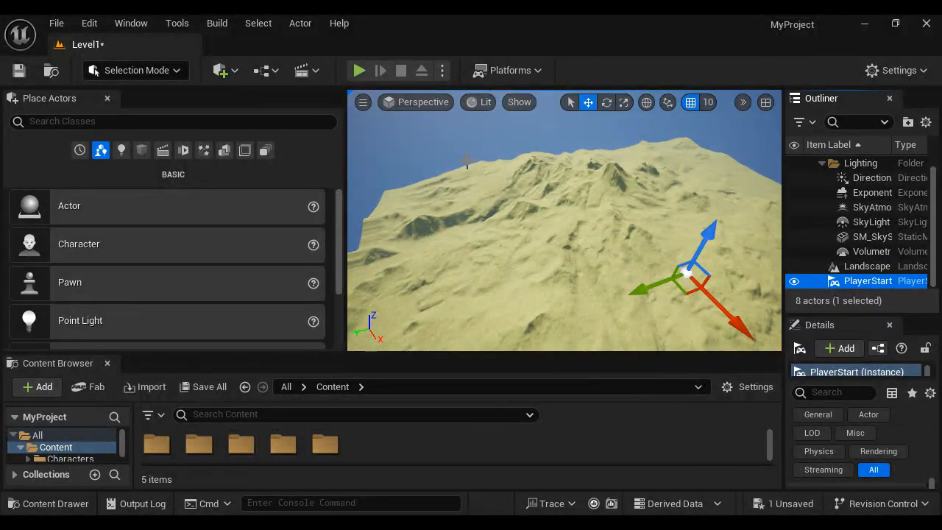
click(360, 70)
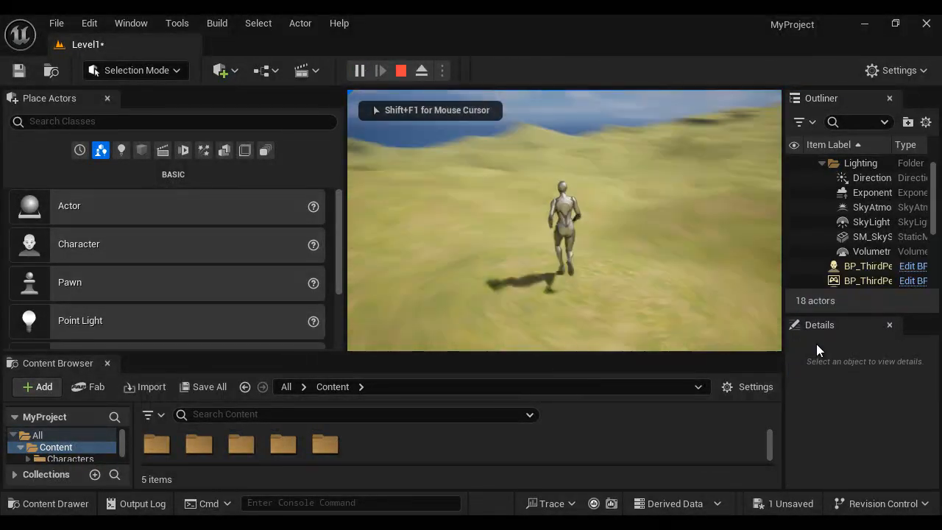
key(w)
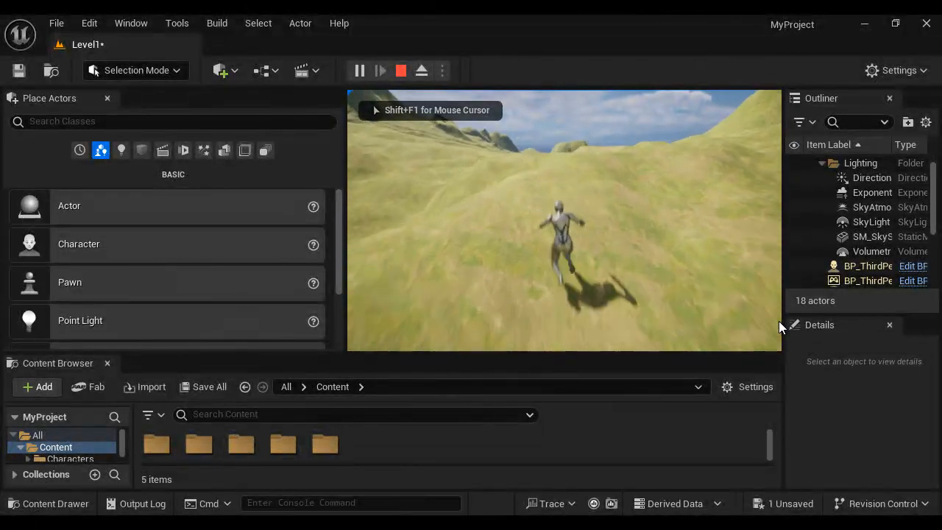
key(space)
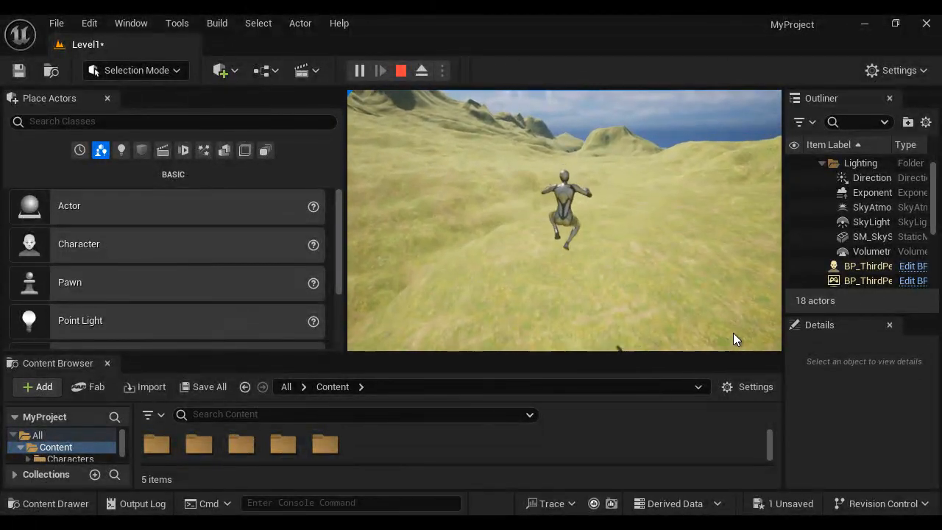
key(Escape)
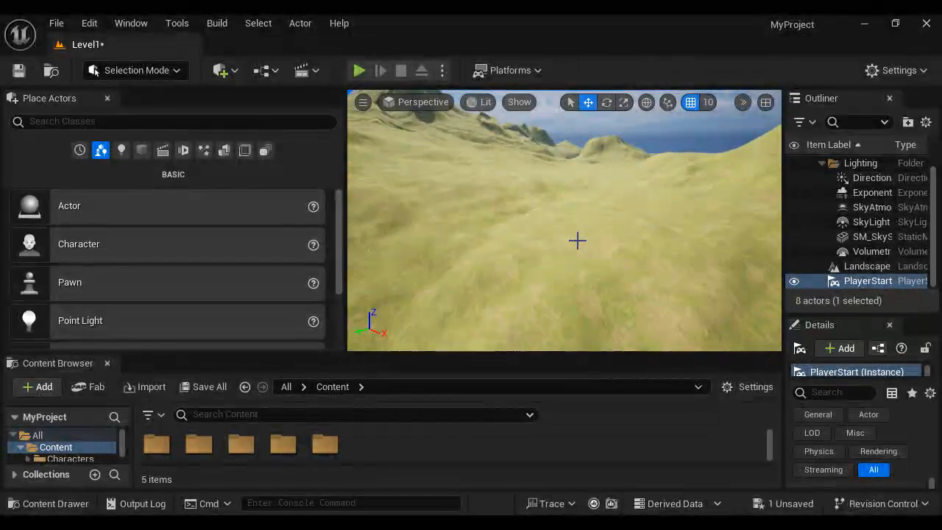
Switch to Landscape mode and sculpt flat-topped mounds on the imported terrain, lowering the large mound's top into a crater.
right_drag(578, 241, 508, 293)
key(s)
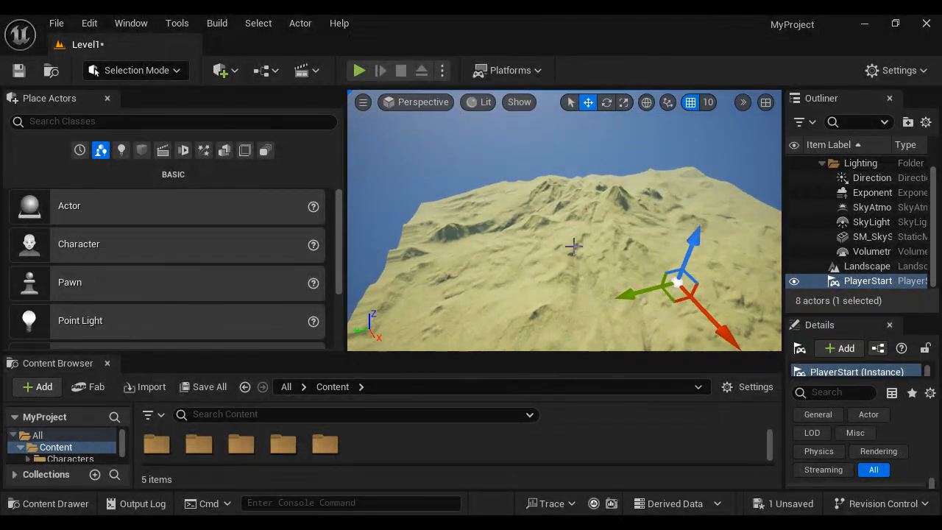
click(886, 267)
click(177, 69)
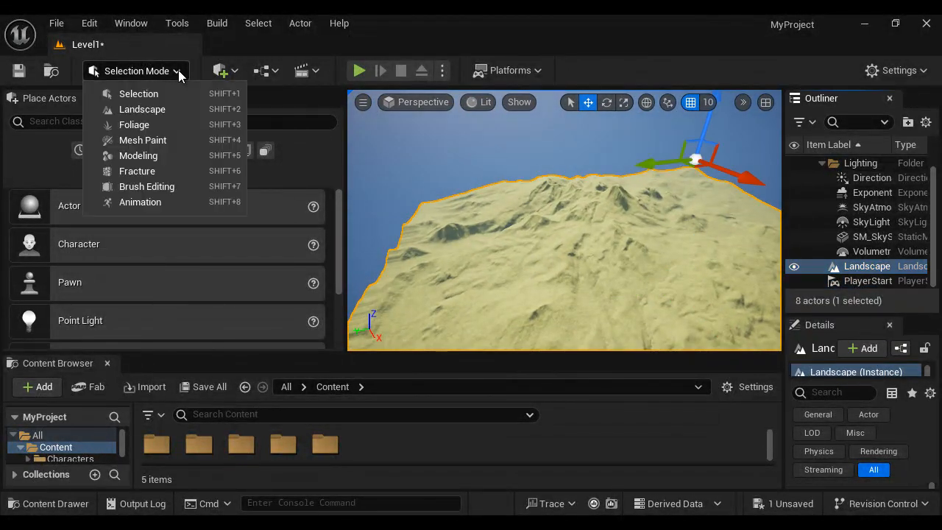
click(148, 110)
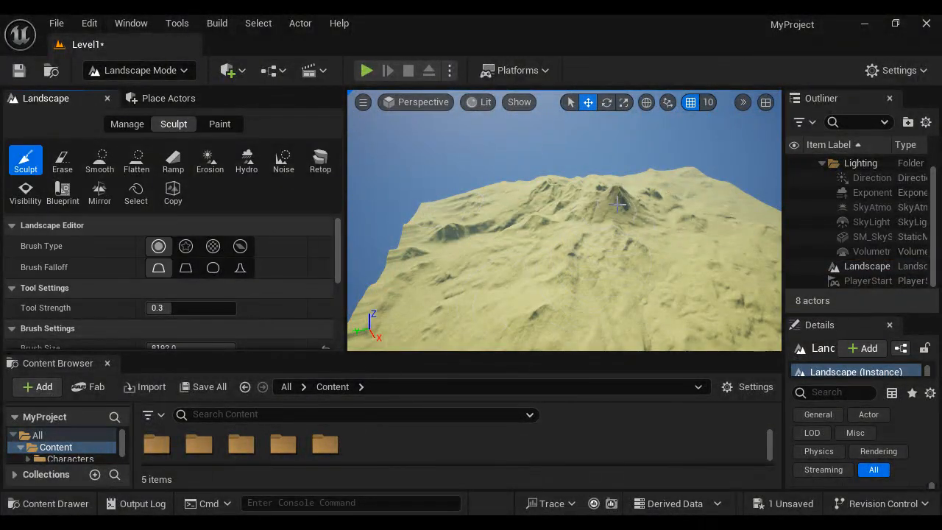
mouse_move(618, 204)
mouse_down()
mouse_move(624, 195)
mouse_move(637, 217)
mouse_up()
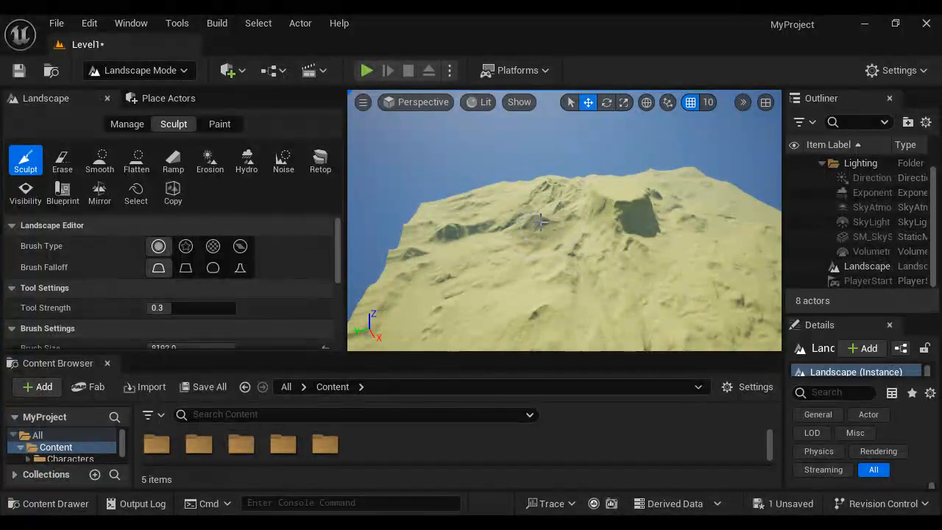
drag(639, 280, 675, 286)
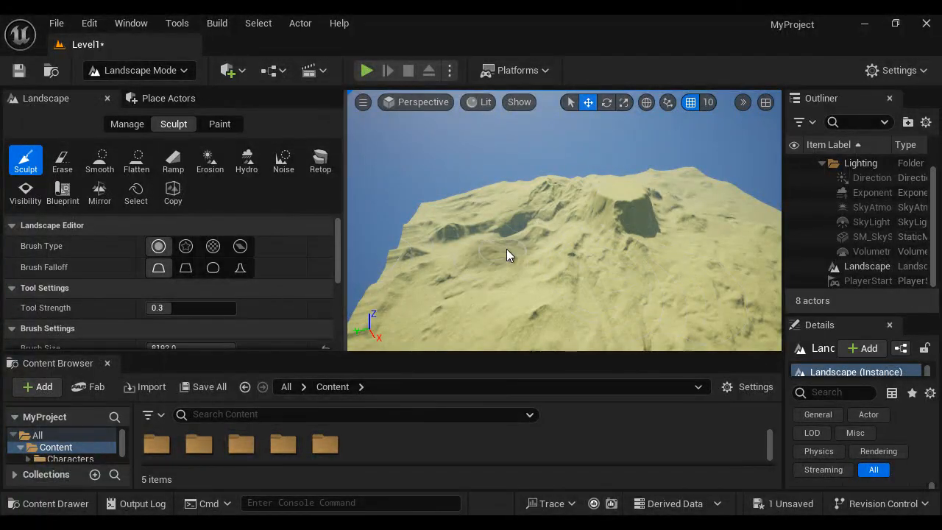
mouse_move(605, 198)
mouse_down()
mouse_move(609, 212)
mouse_move(629, 212)
mouse_move(610, 246)
mouse_move(633, 250)
mouse_move(650, 309)
mouse_move(744, 280)
mouse_move(750, 253)
mouse_up()
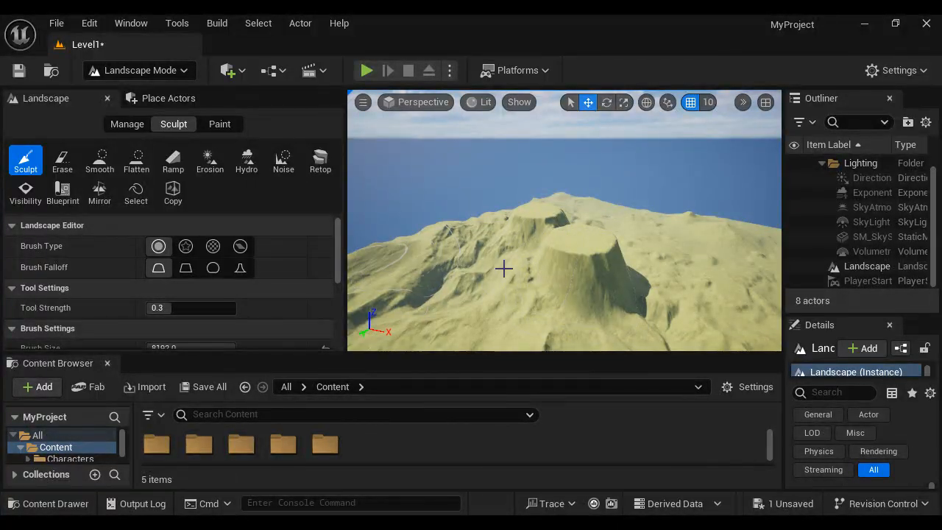
mouse_move(579, 250)
shift+mouse_down()
mouse_move(582, 265)
mouse_move(566, 242)
shift+mouse_up()
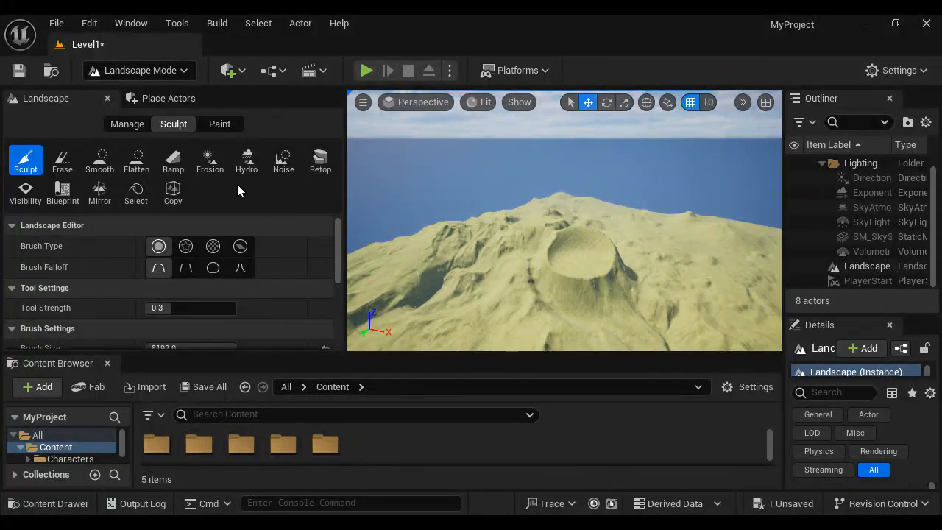
In Selection mode, select the sculpted Landscape, enlarge its Details area and set its Z scale to 50.
click(187, 70)
click(172, 92)
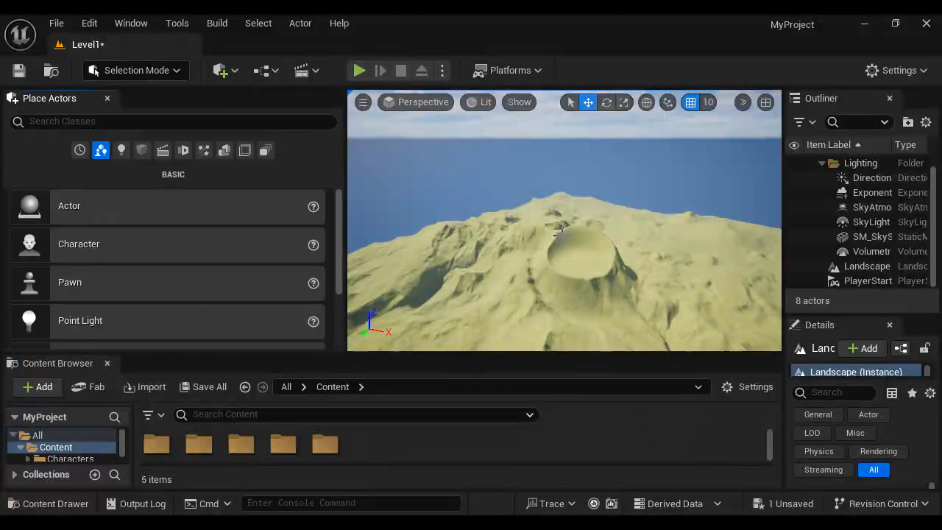
click(864, 266)
drag(784, 302, 624, 301)
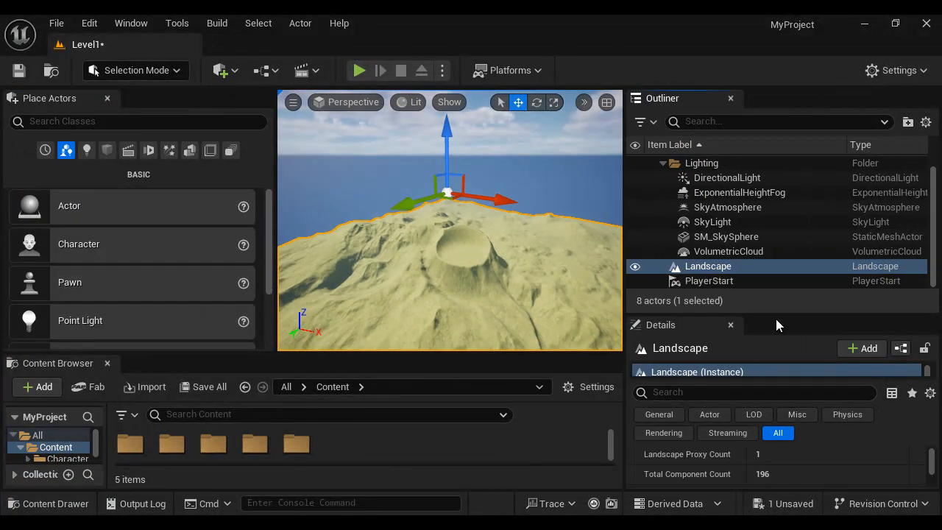
drag(776, 320, 776, 266)
drag(932, 414, 932, 408)
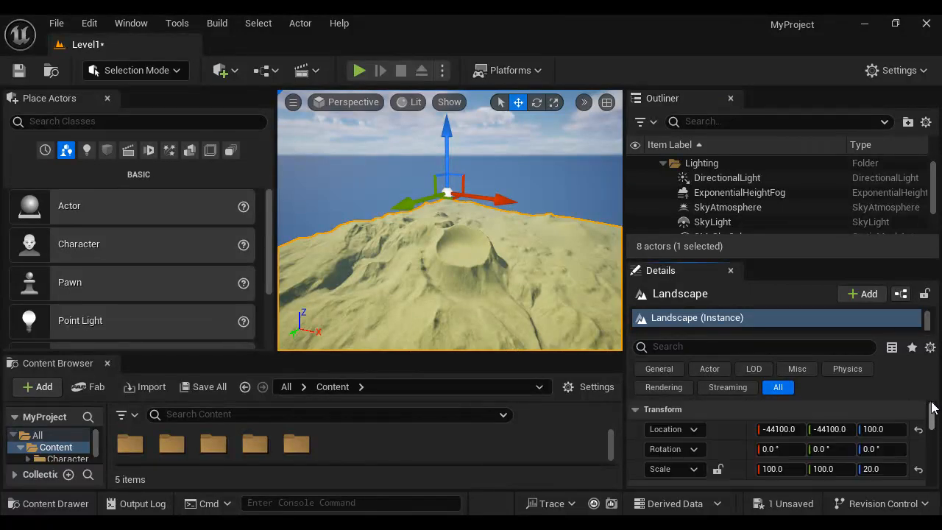
click(902, 468)
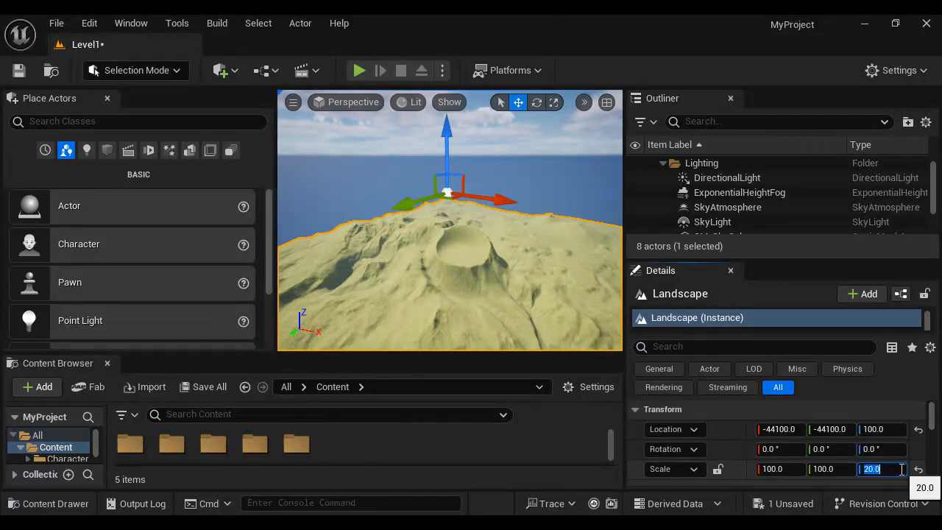
text(50)
key(Return)
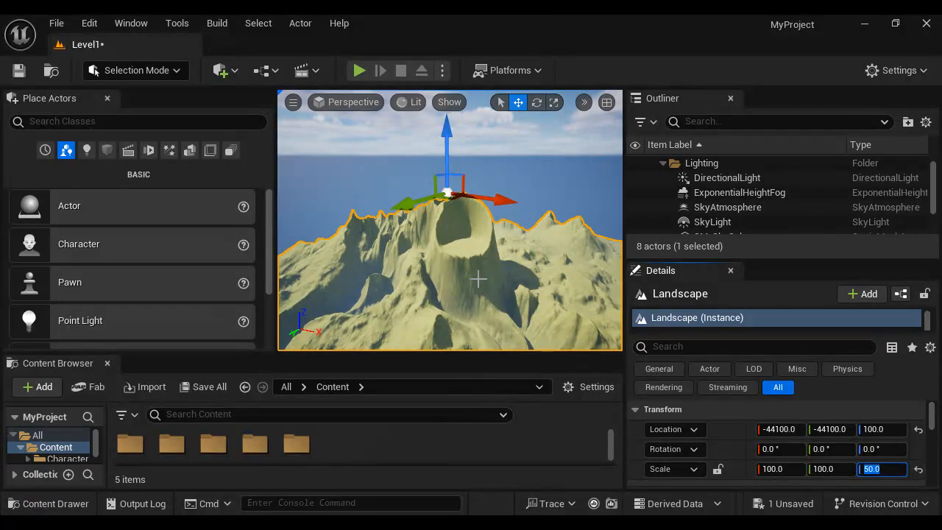
Widen the viewport by narrowing the areas beside it and examine the rescaled terrain around the crater from different angles.
right_drag(492, 277, 464, 261)
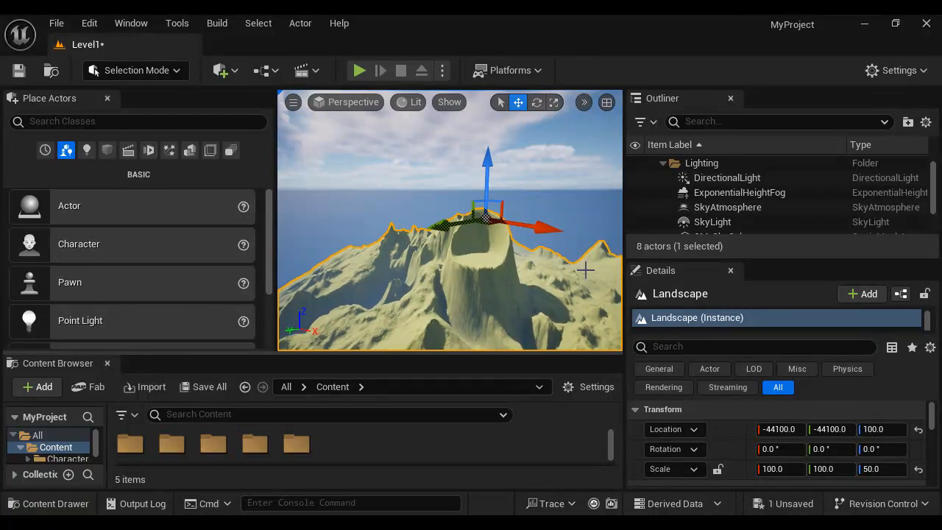
drag(273, 233, 182, 234)
drag(624, 229, 792, 229)
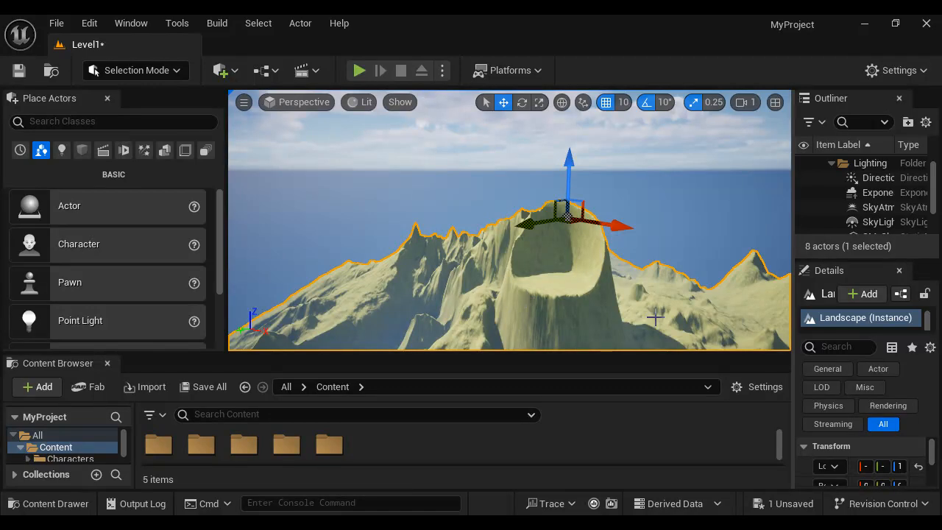
alt+drag(477, 313, 537, 281)
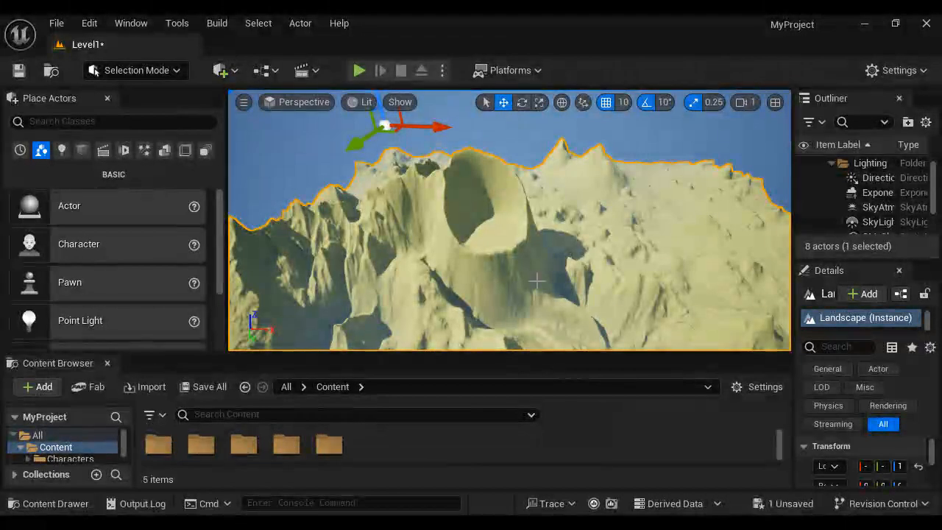